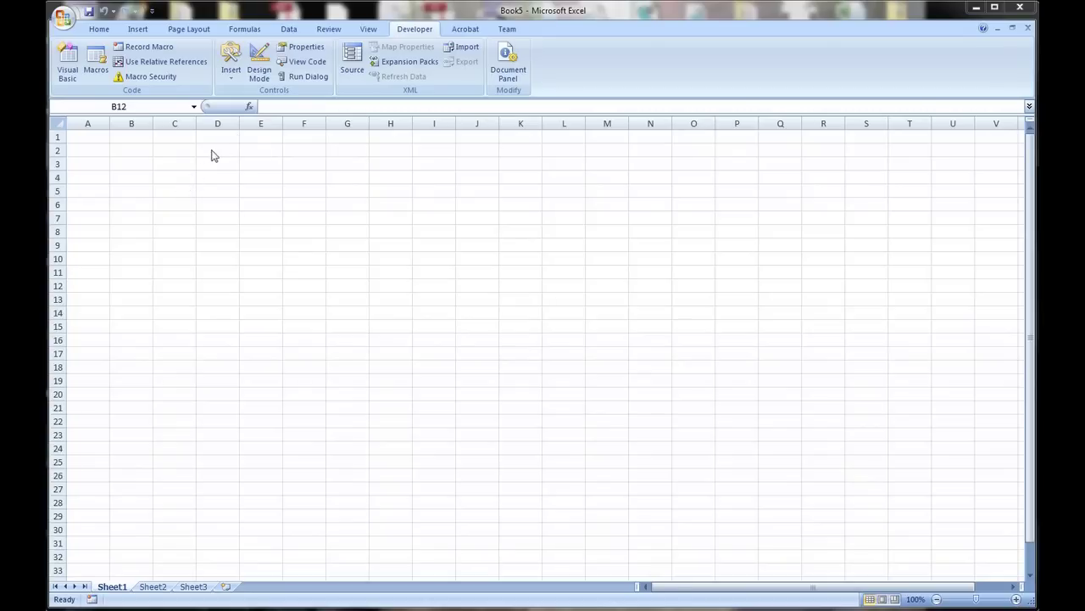
- Widen column A, enter 'Countdown value' in A1 and 05:00 in B1
click(87, 134)
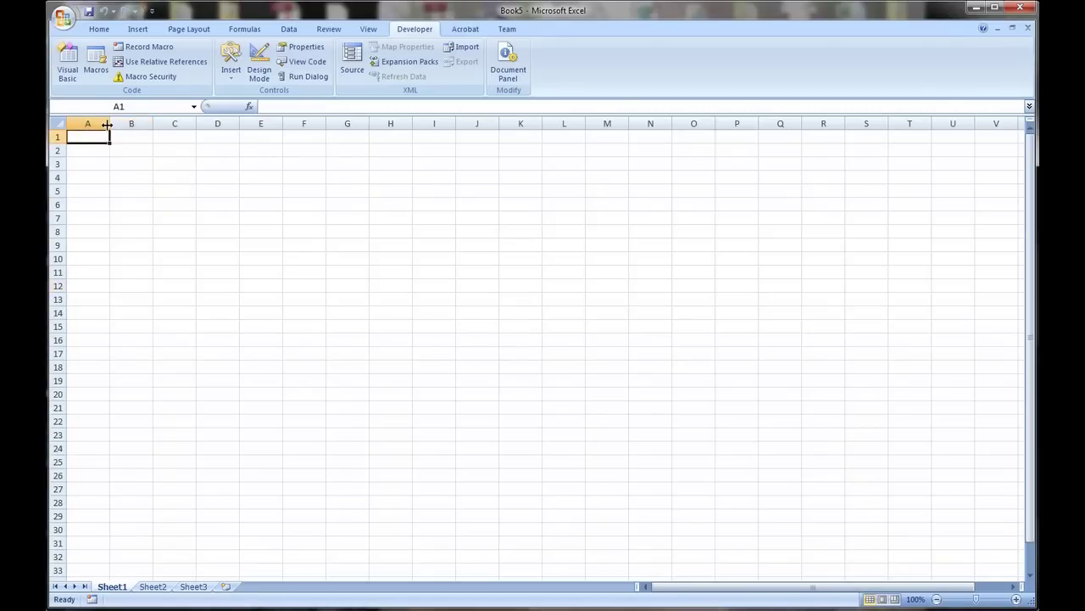
drag(109, 124, 145, 124)
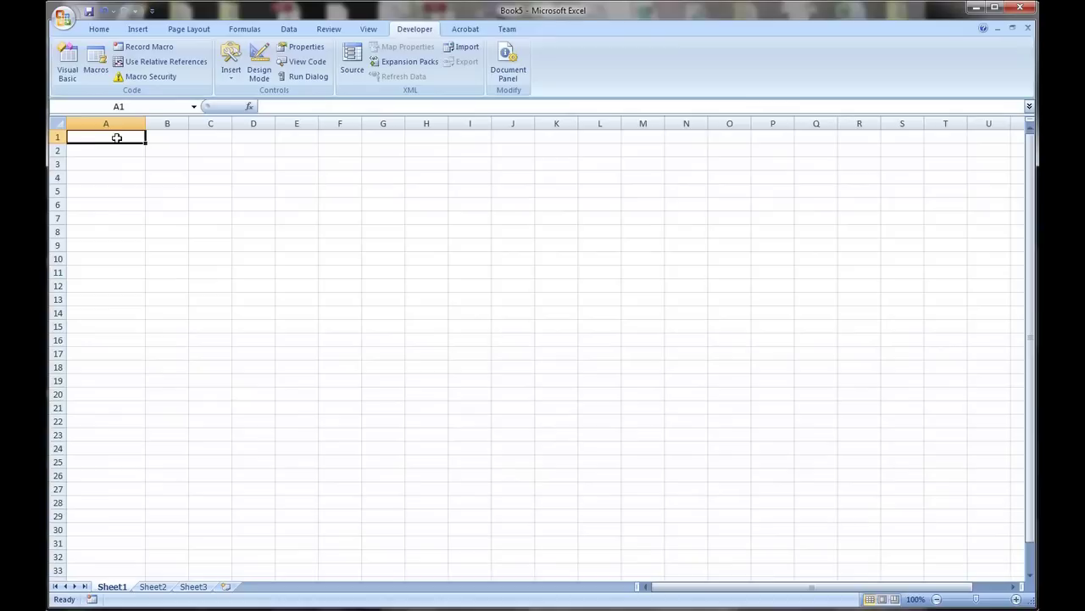
text(Co)
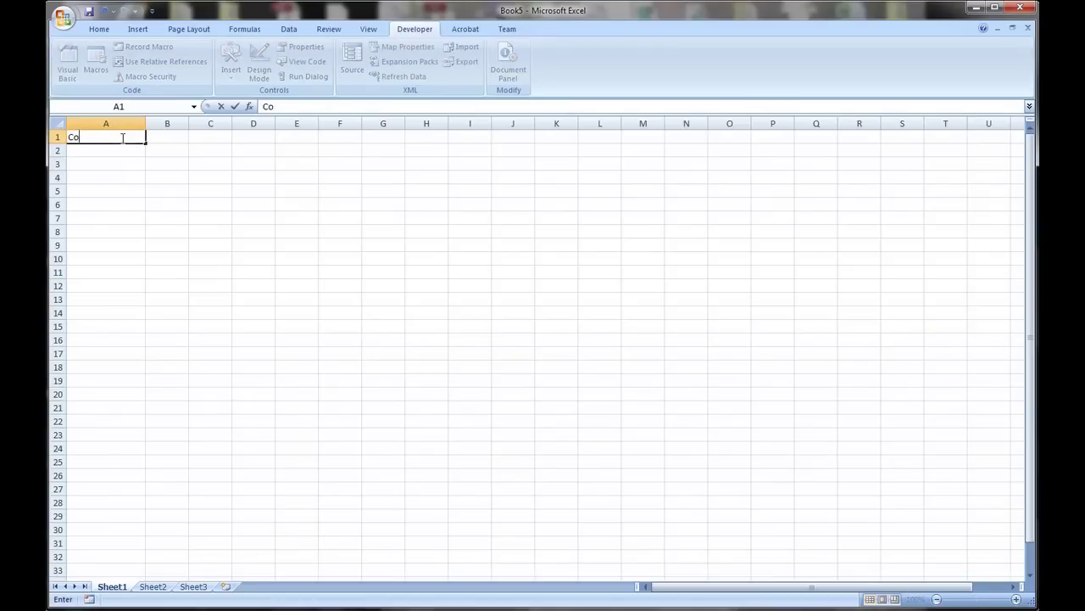
text(und)
key(BackSpace)
text(tdown )
text(value)
key(Tab)
text(0)
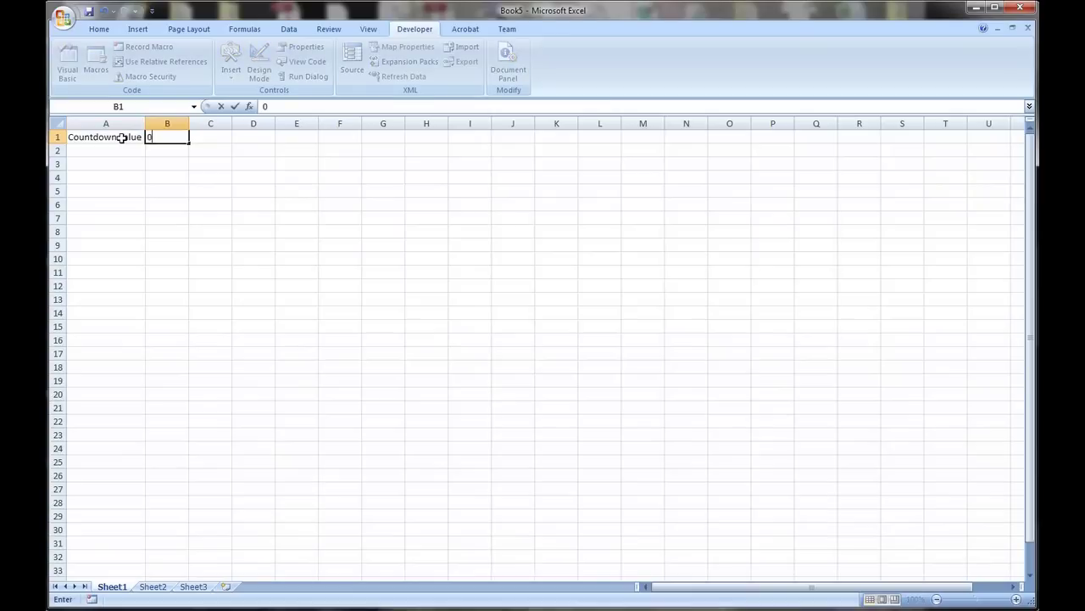
text(5:00)
key(Return)
key(Up)
key(Right)
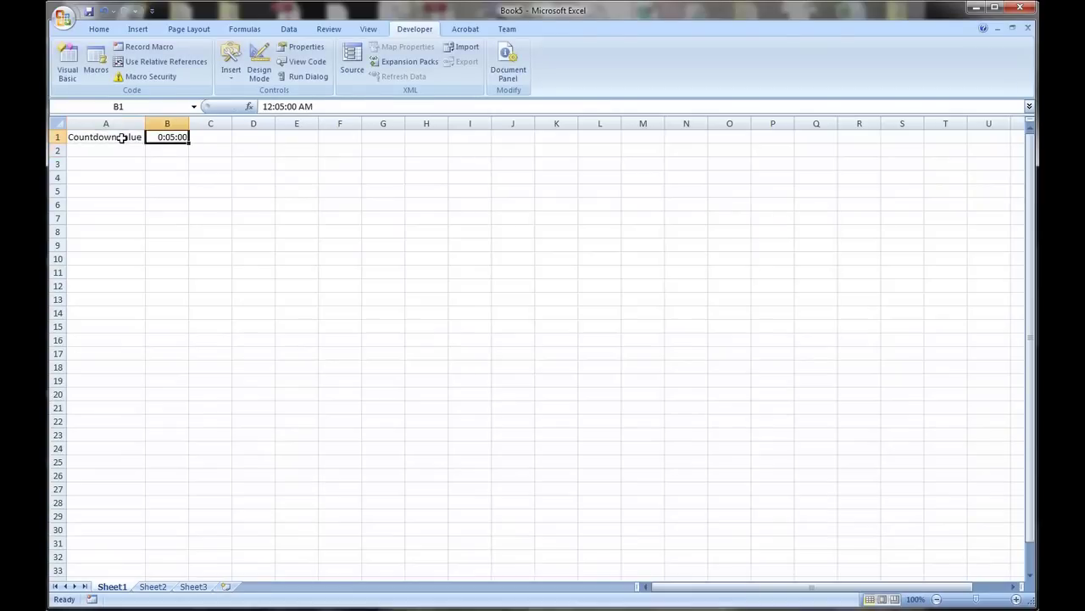
- Give B1 the custom number format m:ss so it displays 5:00
click(99, 30)
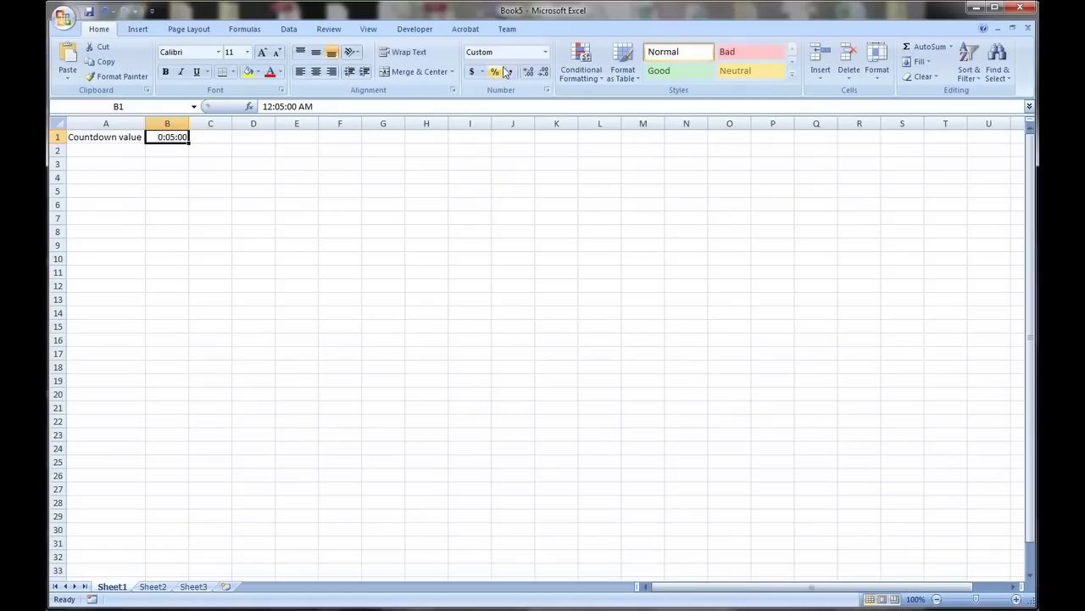
click(545, 52)
click(531, 398)
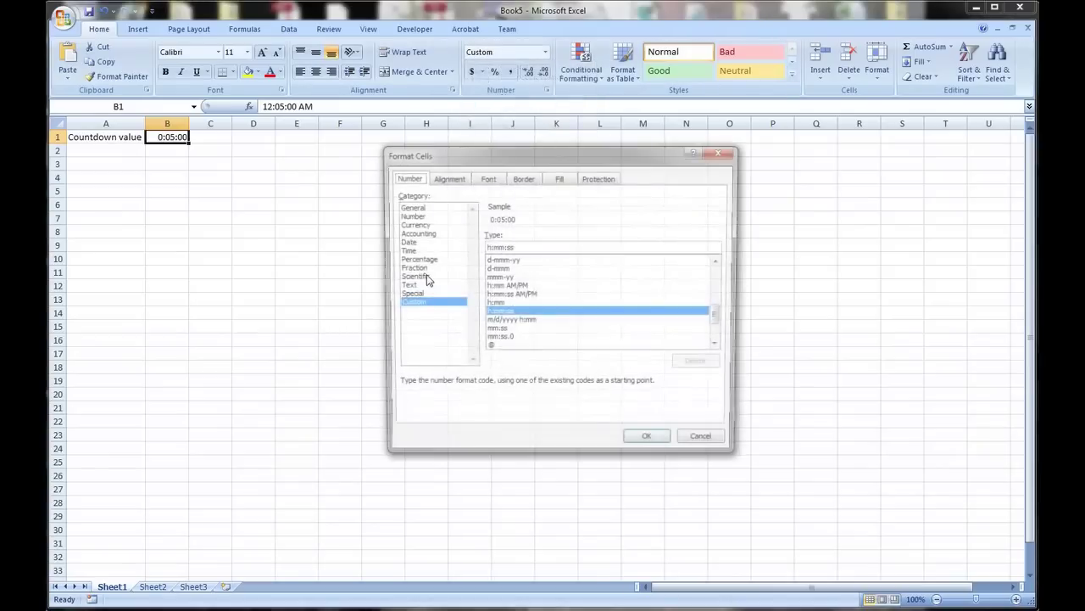
text(m)
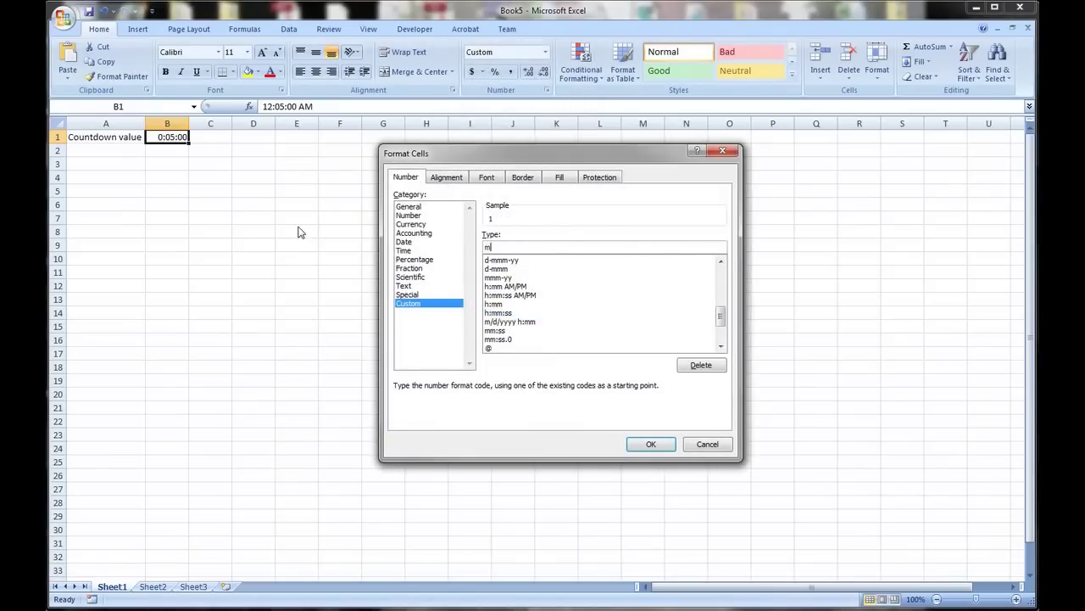
text(:ss)
key(Return)
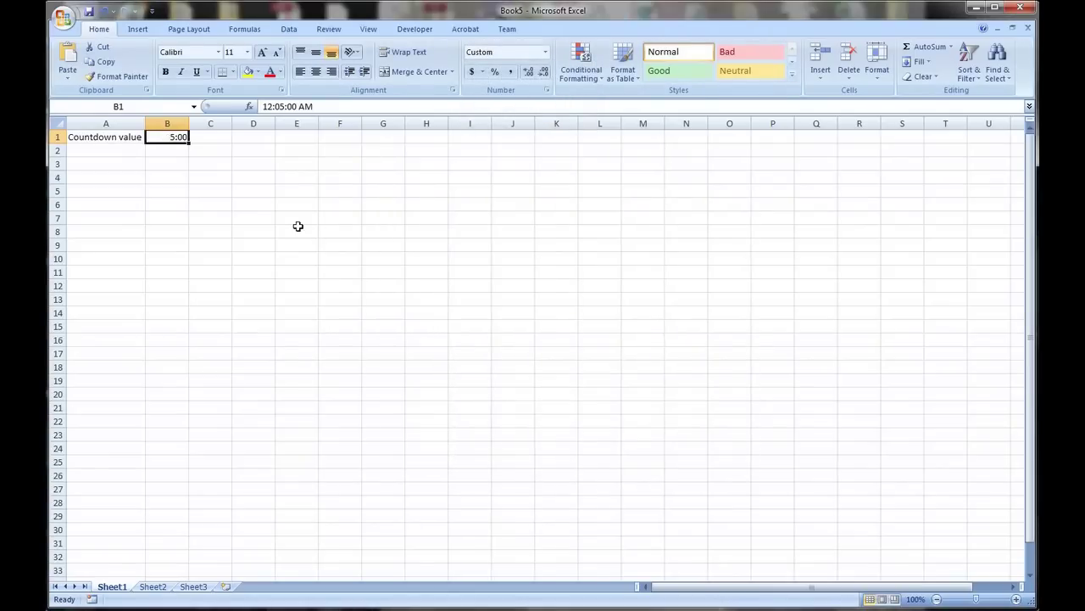
click(298, 218)
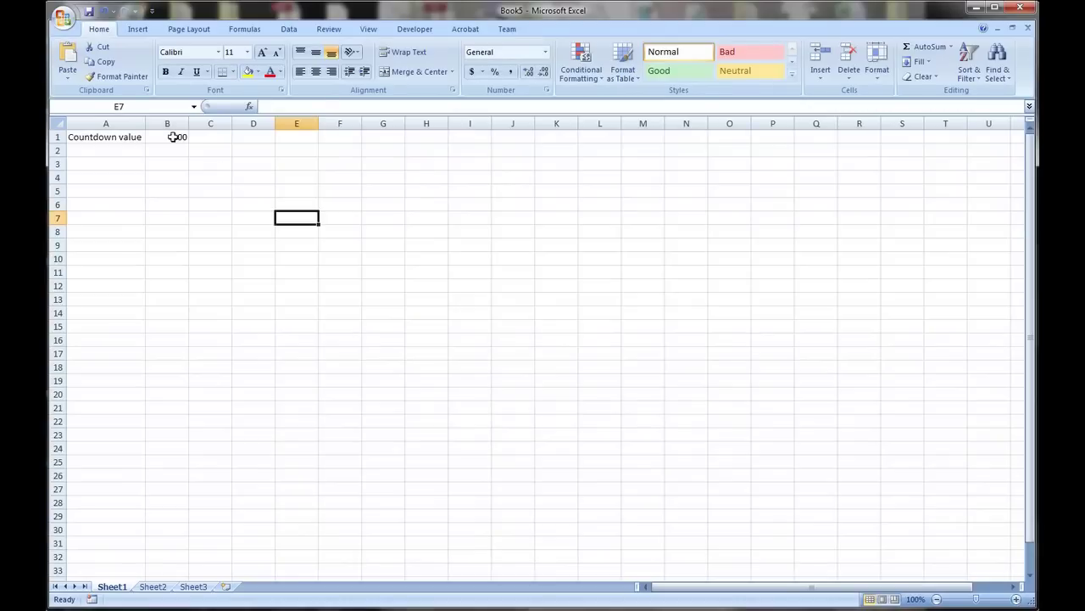
- Draw an ActiveX command button below the countdown and place a pasted copy beneath it
click(173, 136)
click(415, 29)
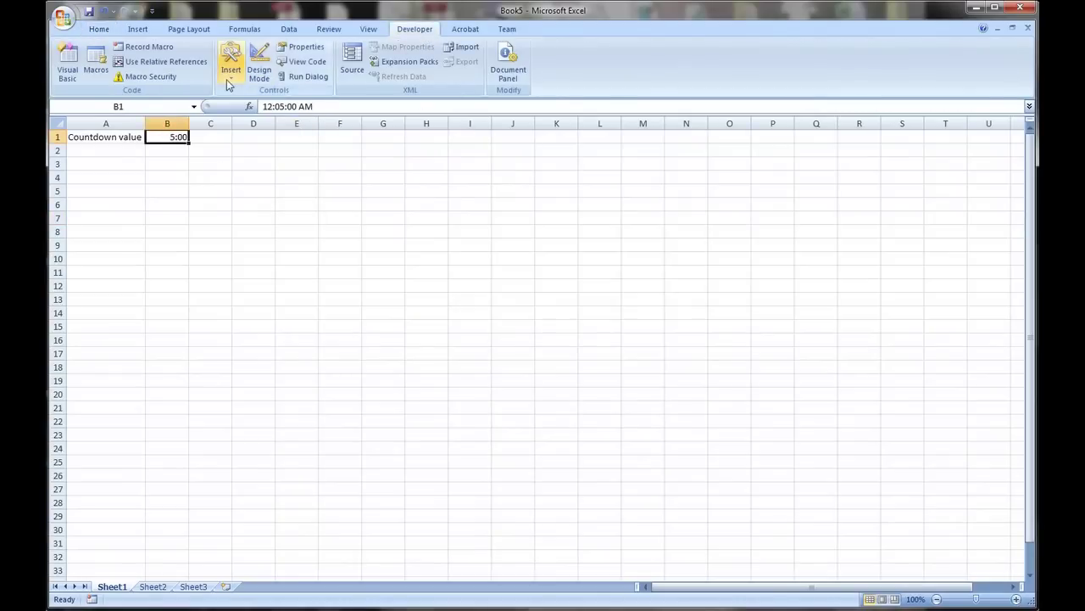
click(227, 83)
click(232, 148)
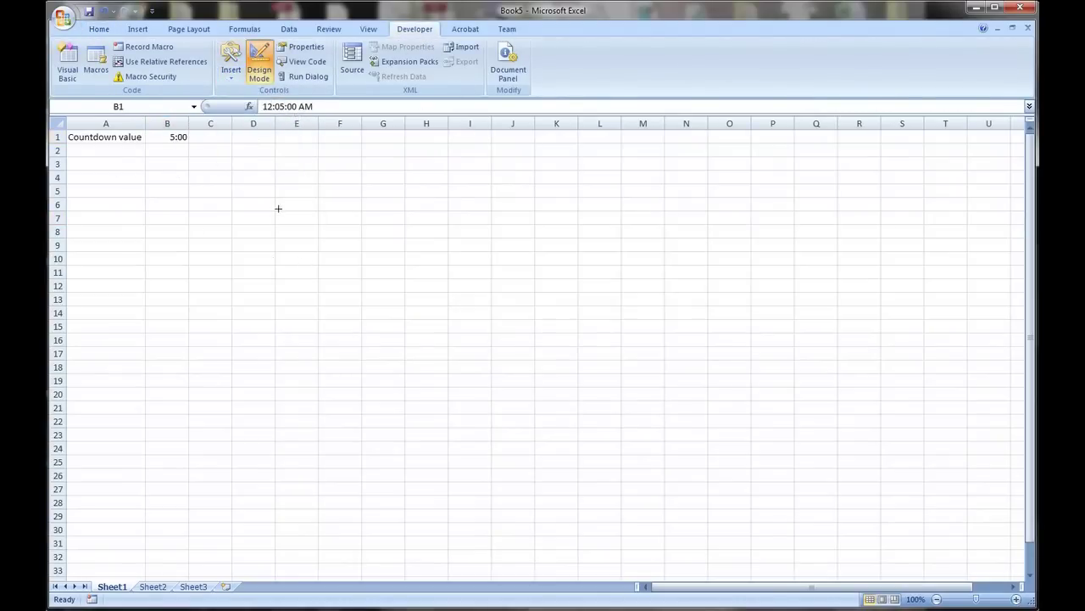
drag(116, 170, 252, 207)
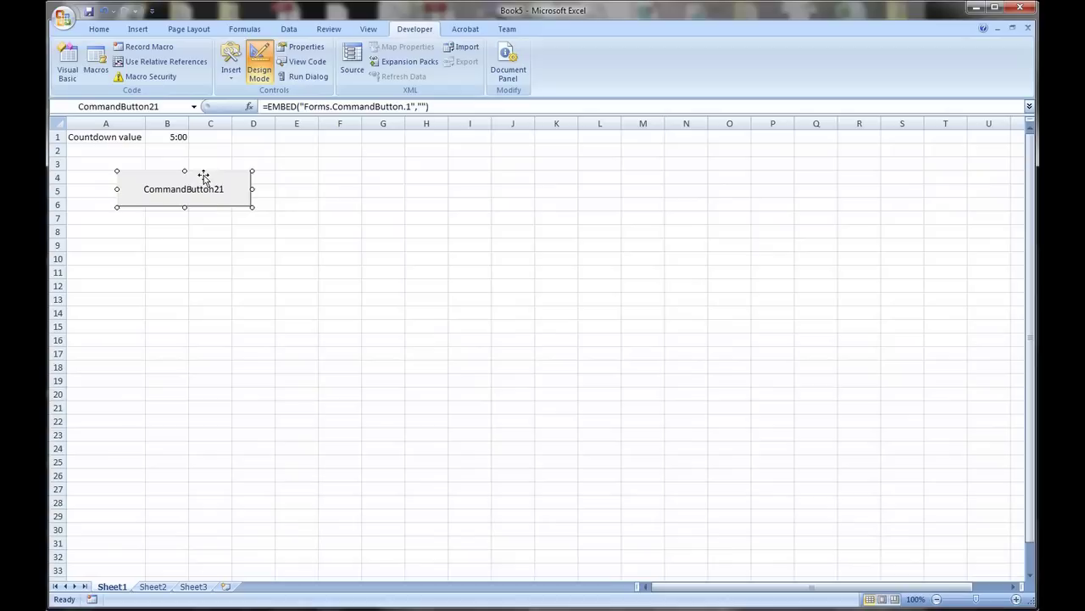
key(ctrl+c)
click(206, 230)
key(ctrl+v)
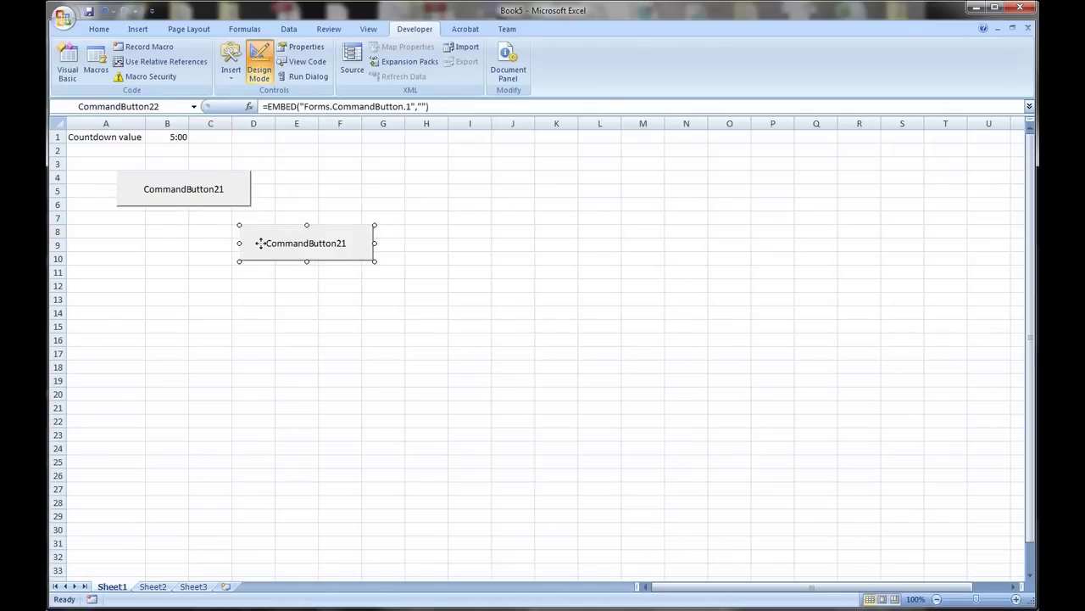
drag(261, 243, 138, 234)
- Set the two button captions to 'Start Timer' and 'Stop Timer' in Properties
click(170, 198)
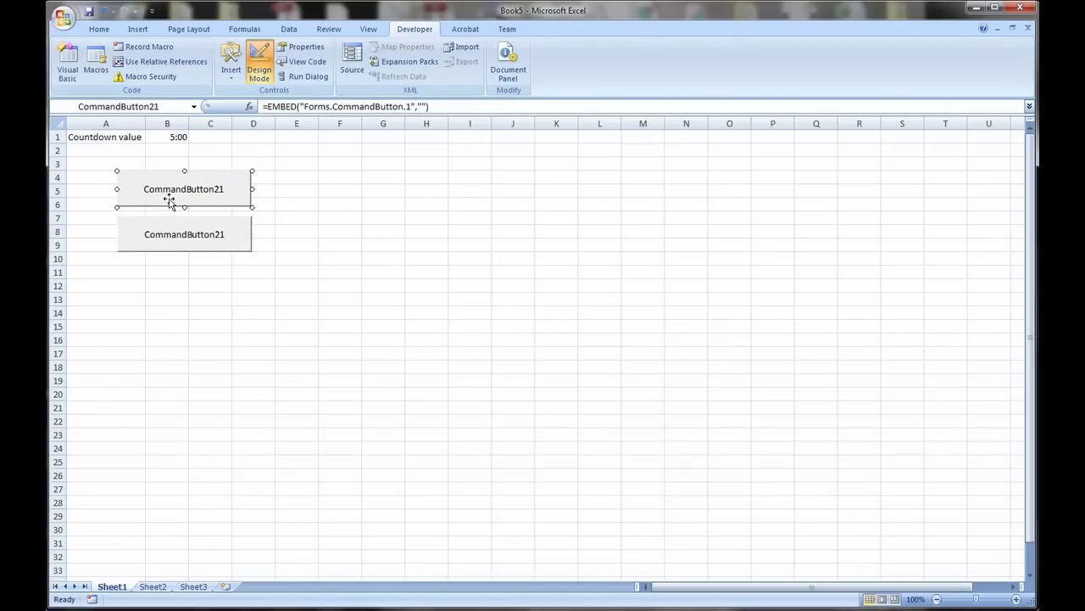
click(304, 47)
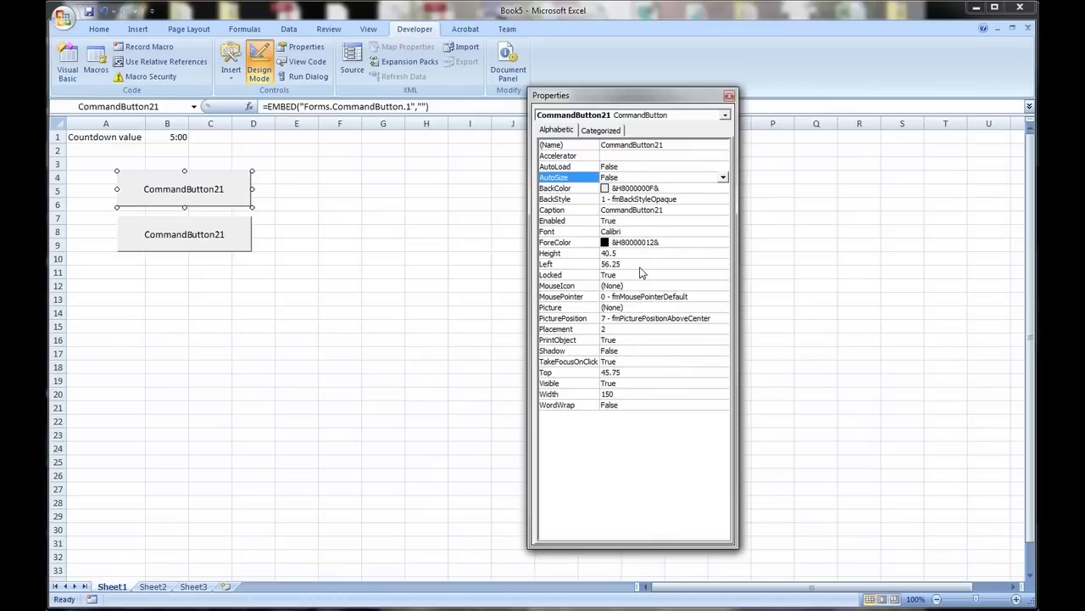
click(568, 209)
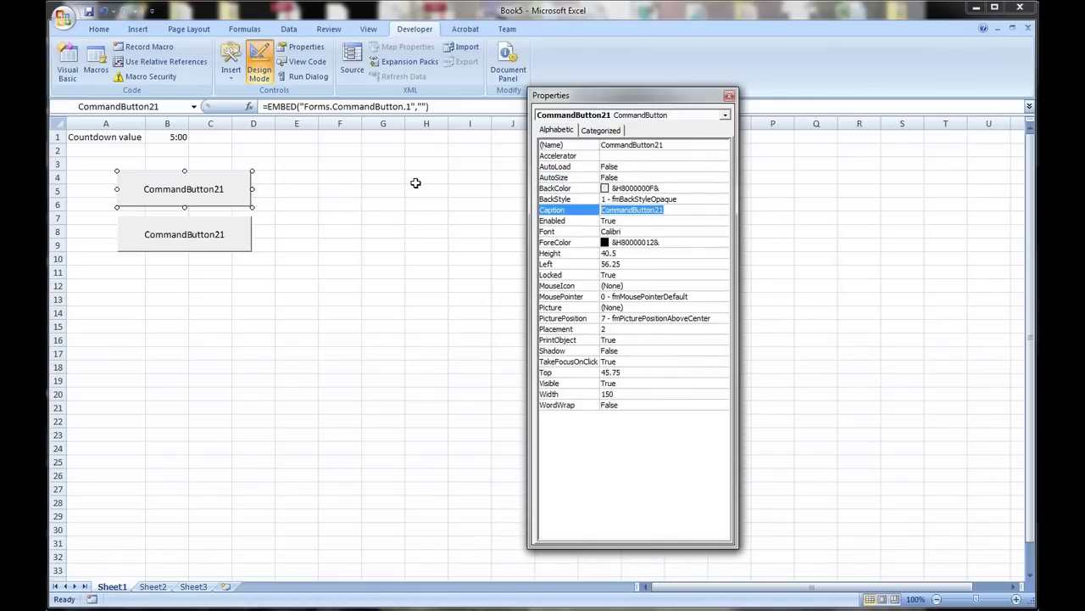
text(Start T)
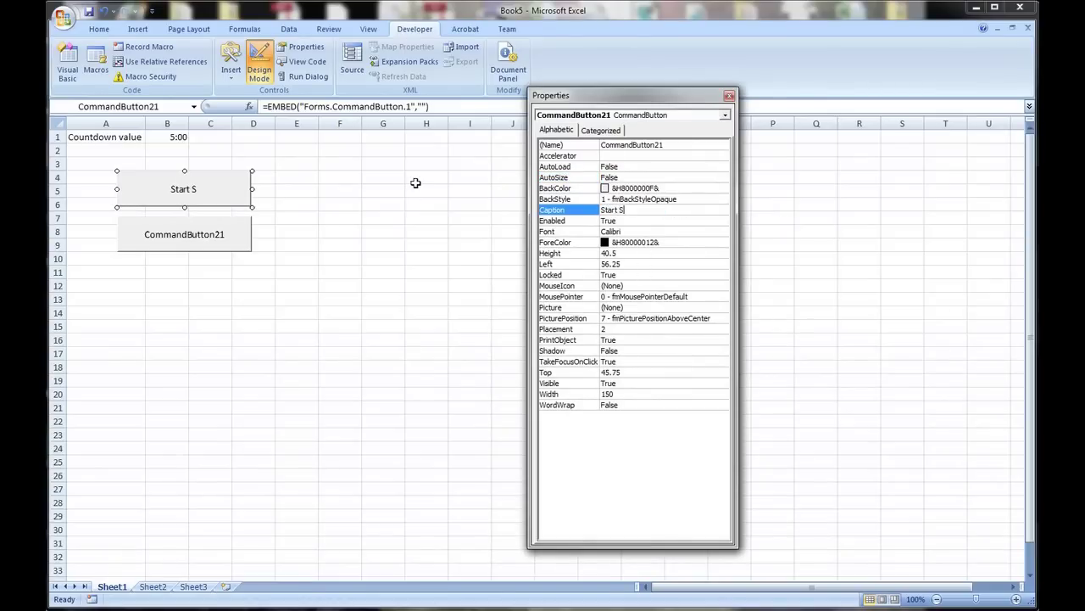
text(imer)
click(407, 220)
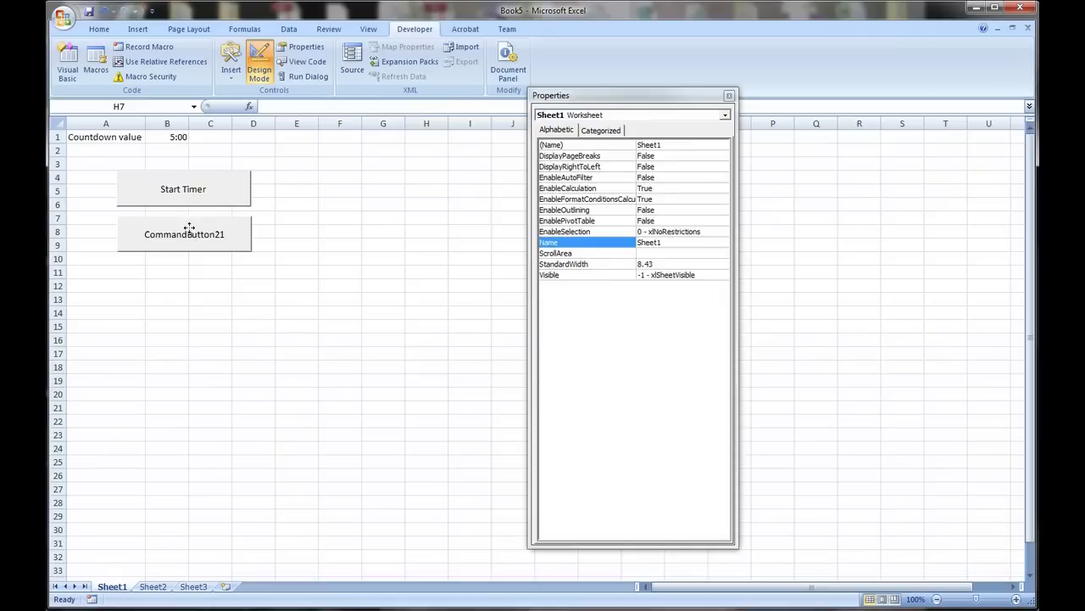
click(169, 235)
click(676, 210)
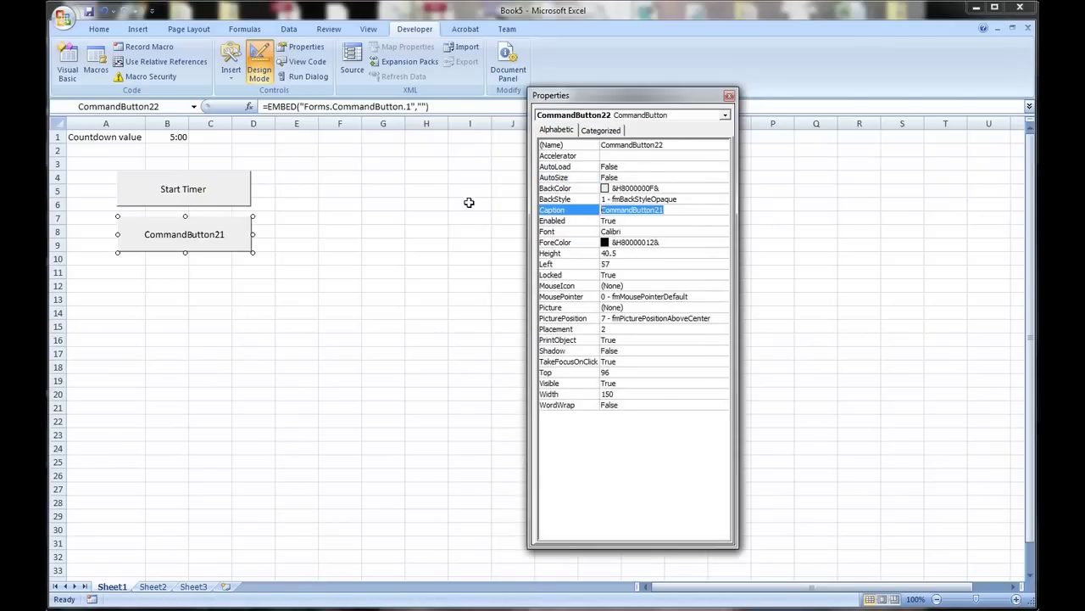
text(Stop Timer)
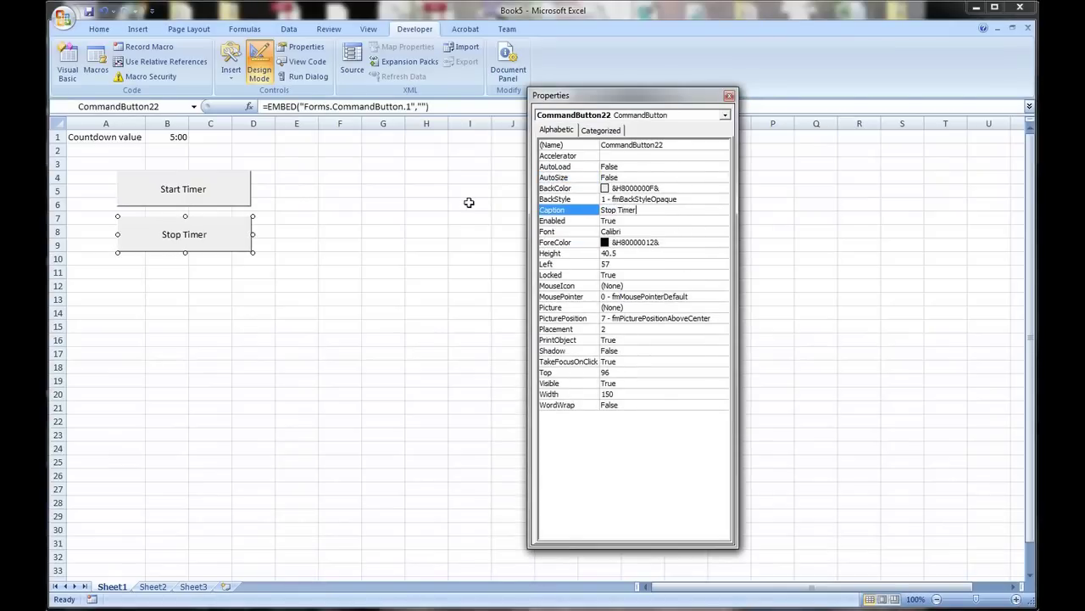
click(443, 229)
click(729, 95)
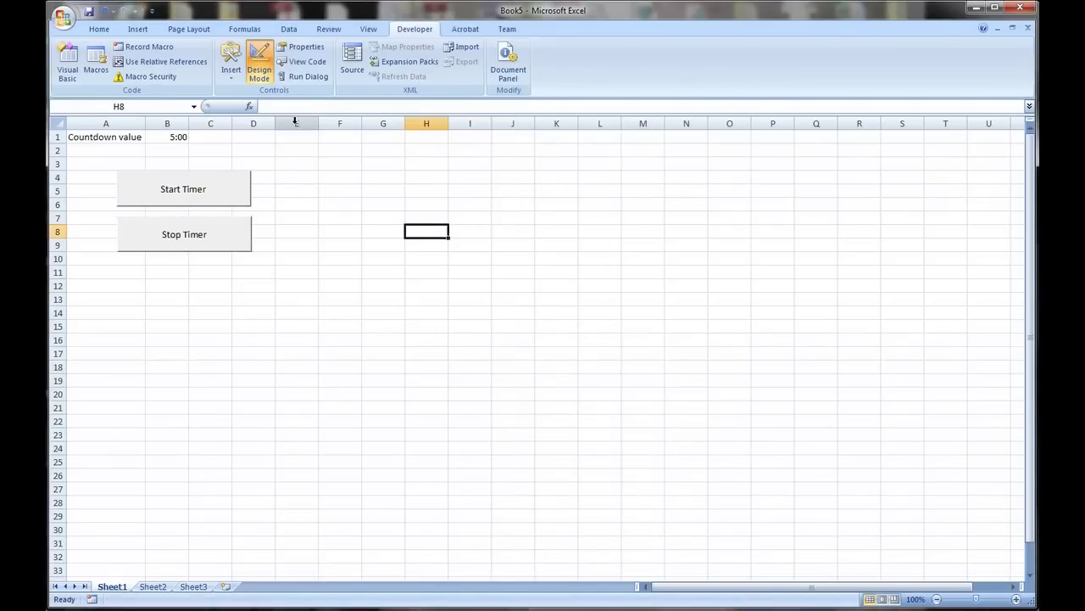
- Draw a text box beside the buttons and link it to cell B1 with =B1
click(297, 204)
click(100, 28)
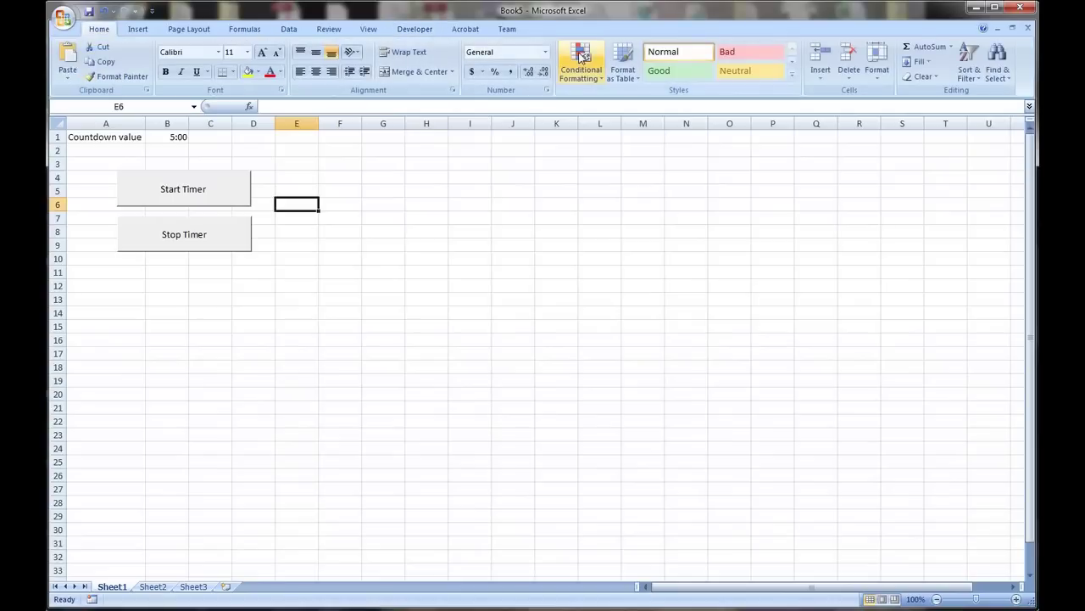
scroll(386, 63, down, 1)
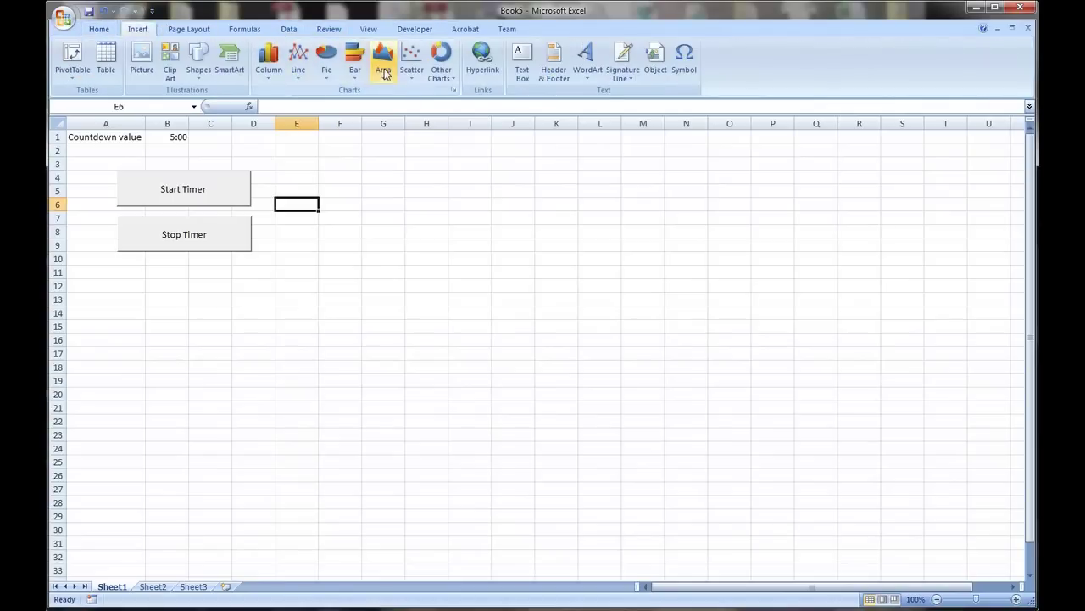
click(521, 63)
mouse_move(282, 191)
mouse_down()
mouse_move(301, 212)
mouse_move(460, 257)
mouse_move(465, 245)
mouse_up()
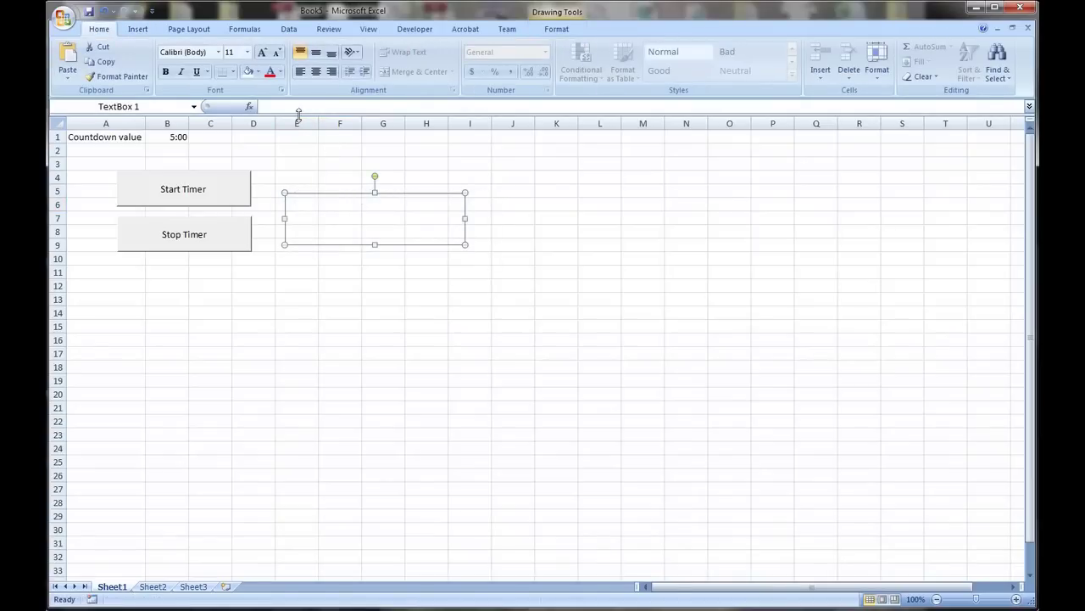
click(299, 106)
text(=)
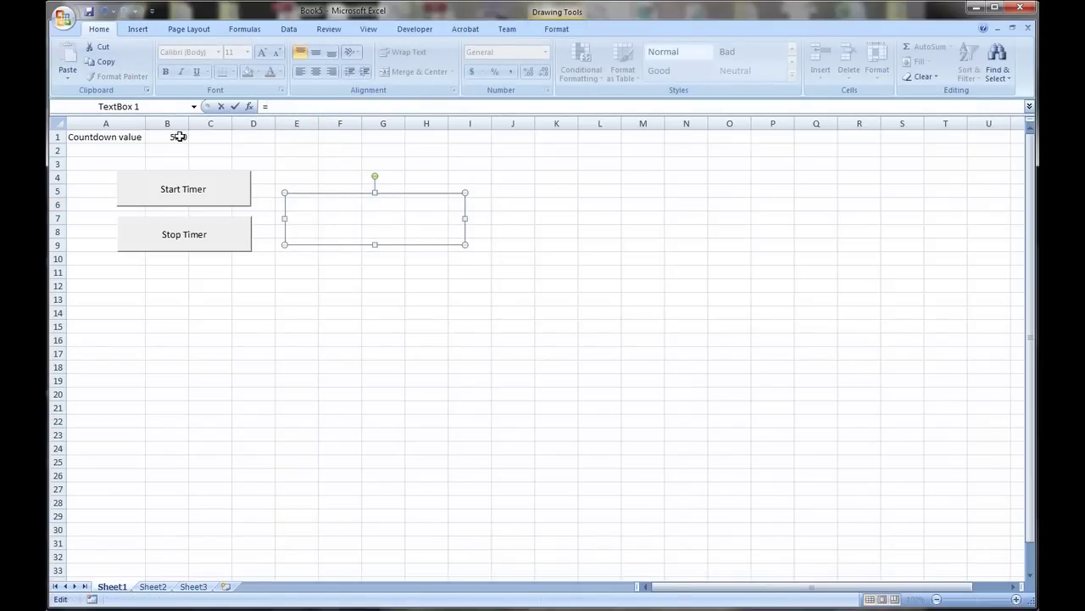
click(180, 137)
key(Return)
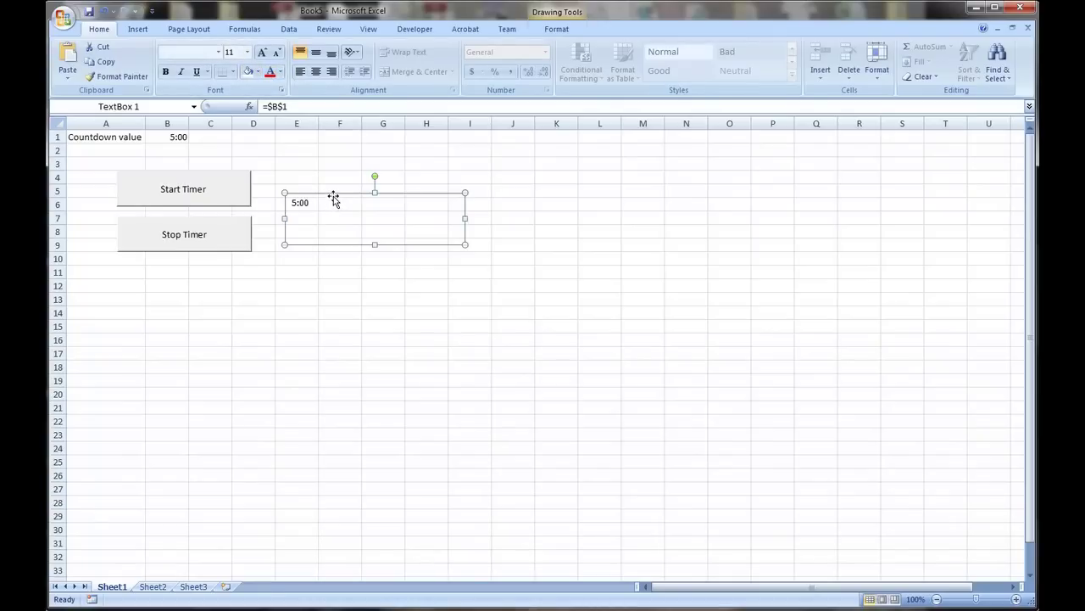
- Set the text box font to 72, enlarge it, centre the 5:00, and reposition it
click(247, 52)
click(235, 299)
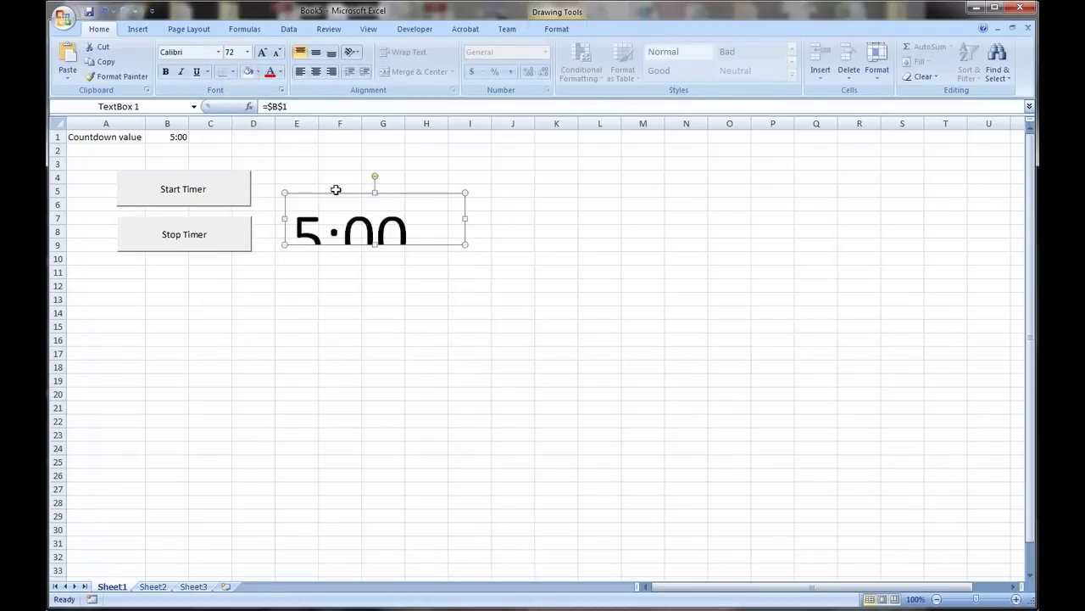
drag(465, 245, 536, 280)
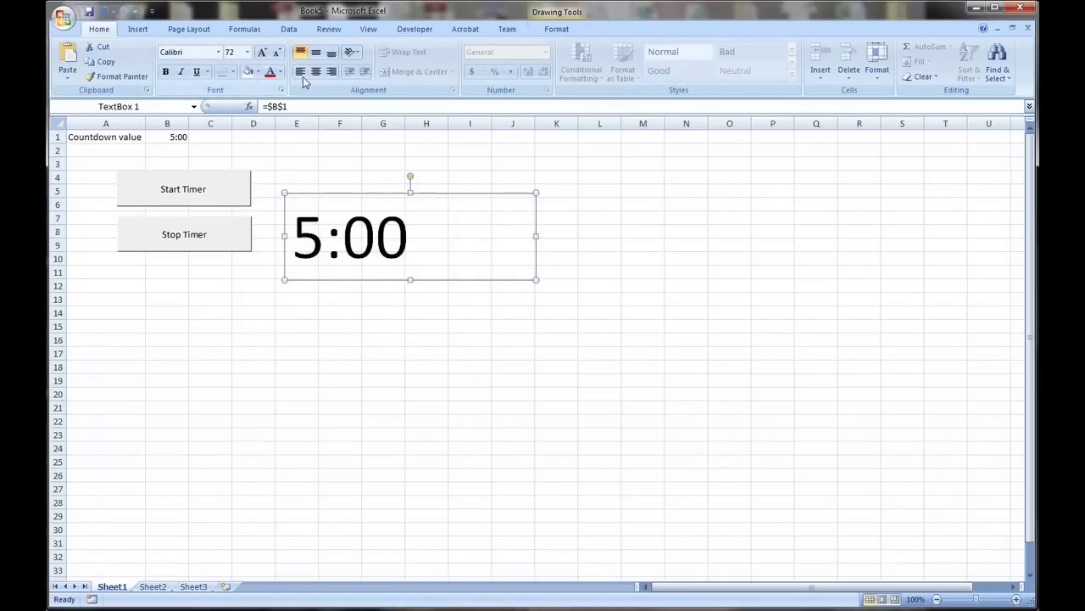
click(316, 71)
drag(380, 194, 354, 169)
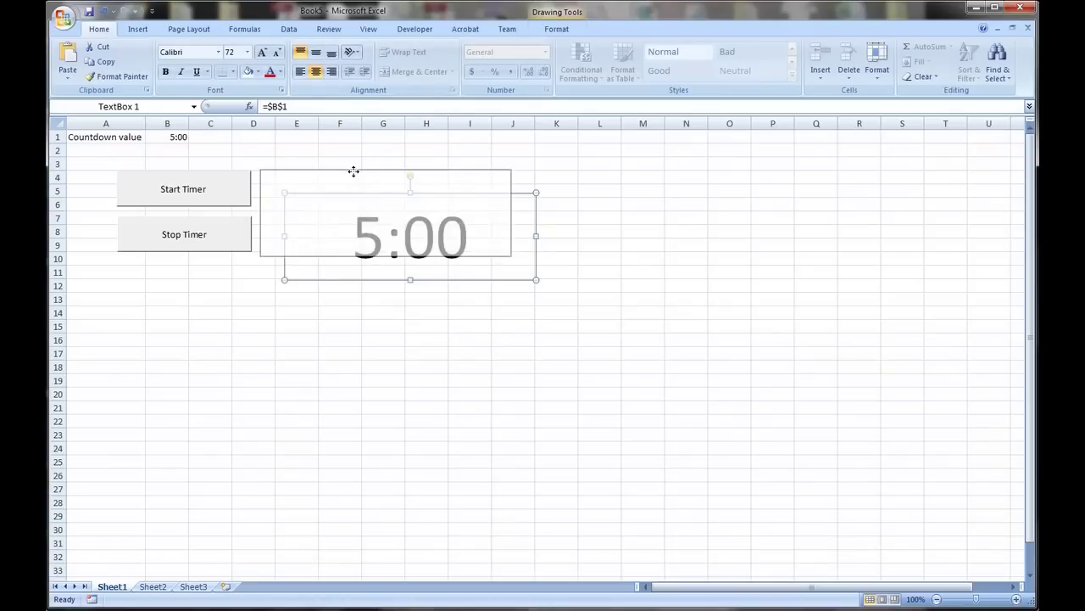
- Apply an orange outline shape style and an outlined WordArt style to the text box
click(556, 29)
click(465, 62)
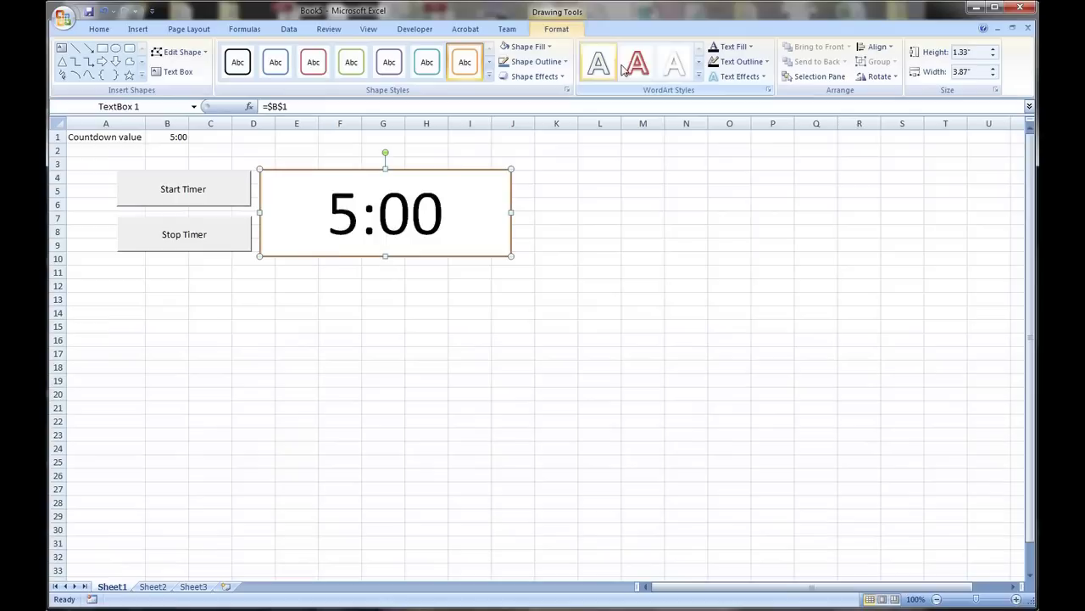
click(623, 70)
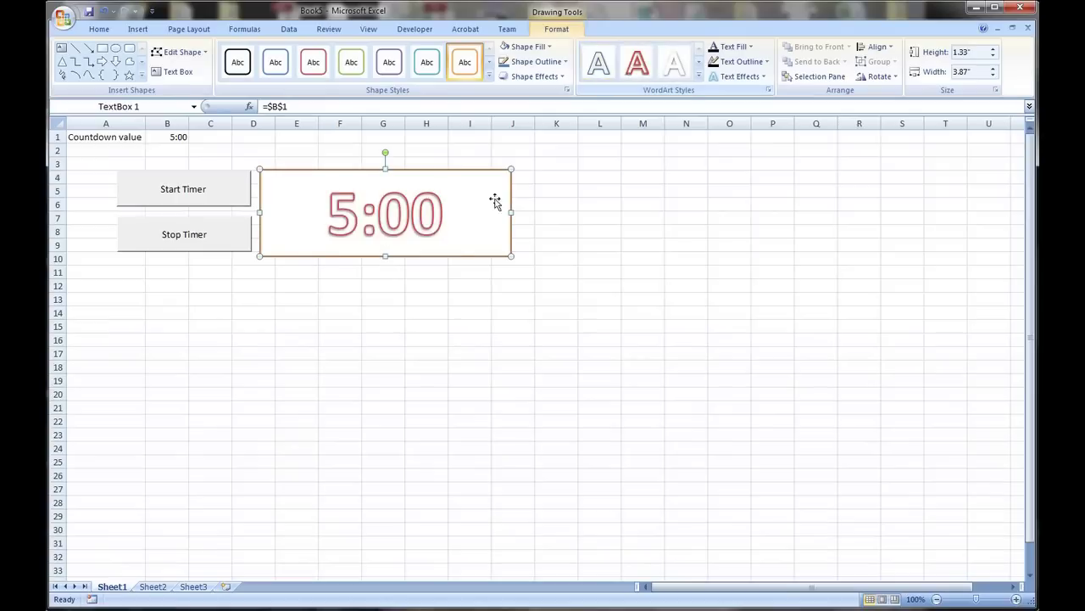
click(549, 392)
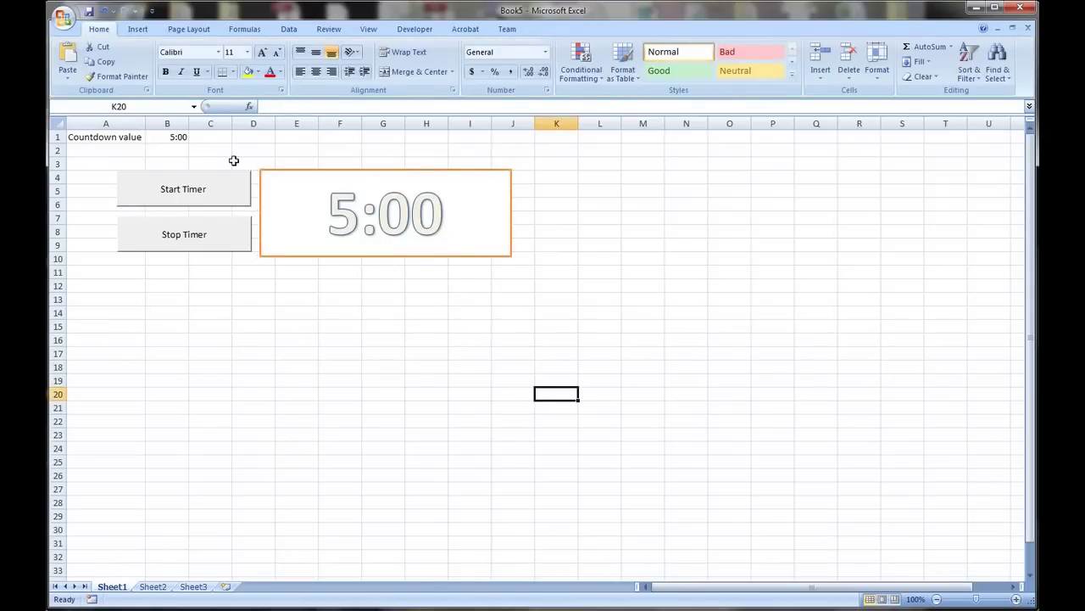
click(401, 245)
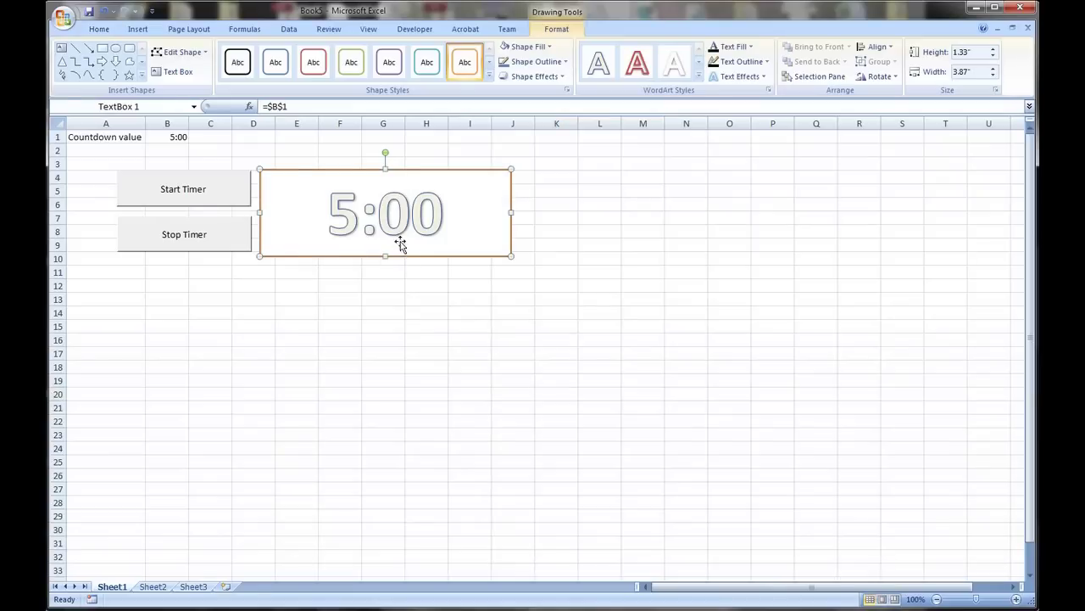
click(407, 337)
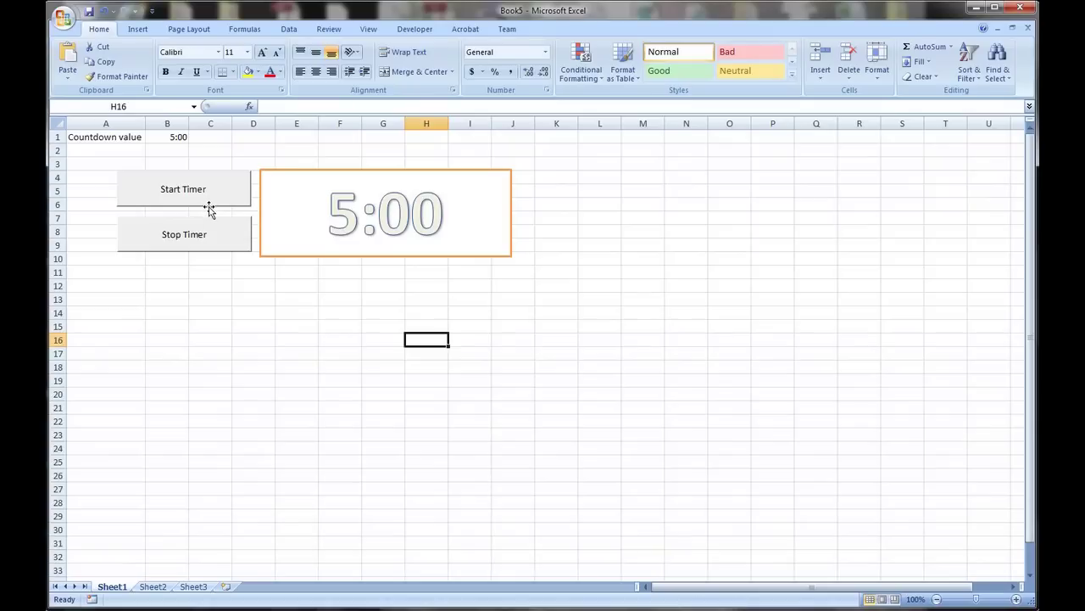
- Turn on Design Mode and make the Start Timer button's Click event call starttimer
click(433, 32)
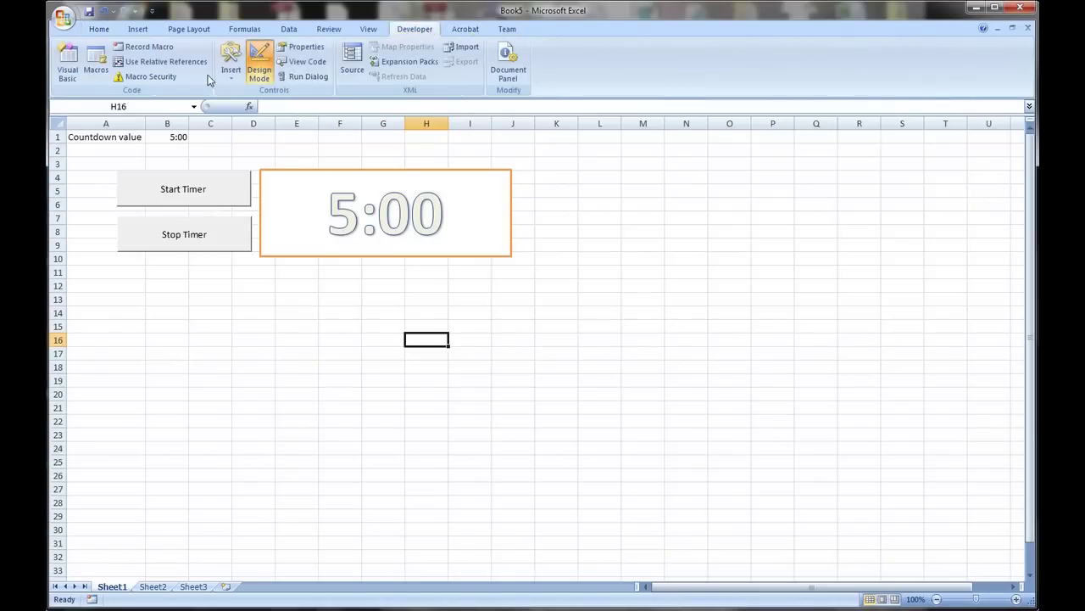
click(260, 61)
double_click(194, 187)
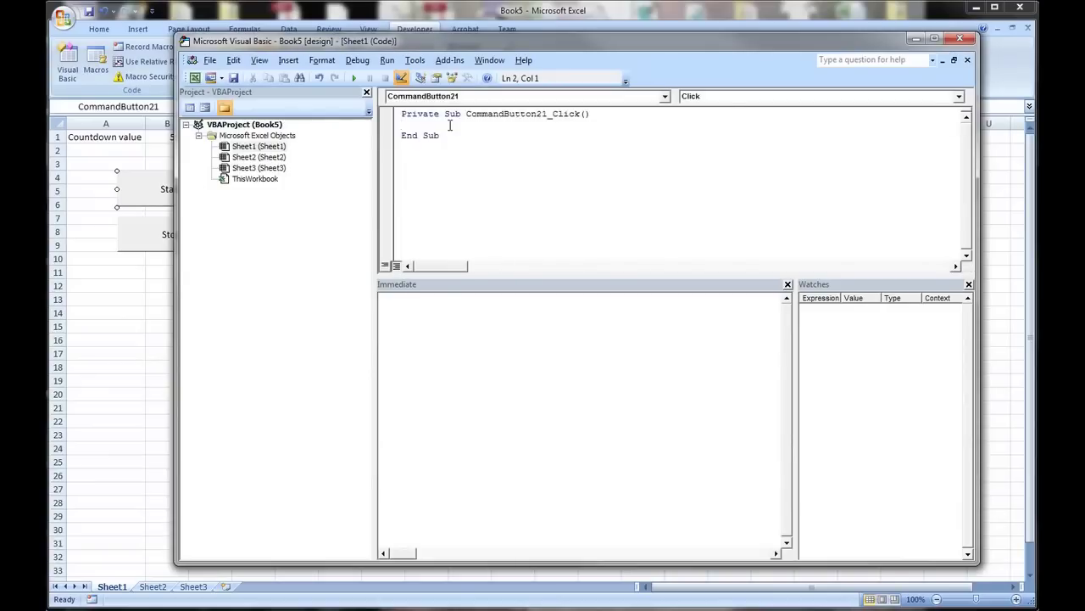
text(starttimer)
- Make the Stop Timer button's Click event call stoptimer
click(173, 254)
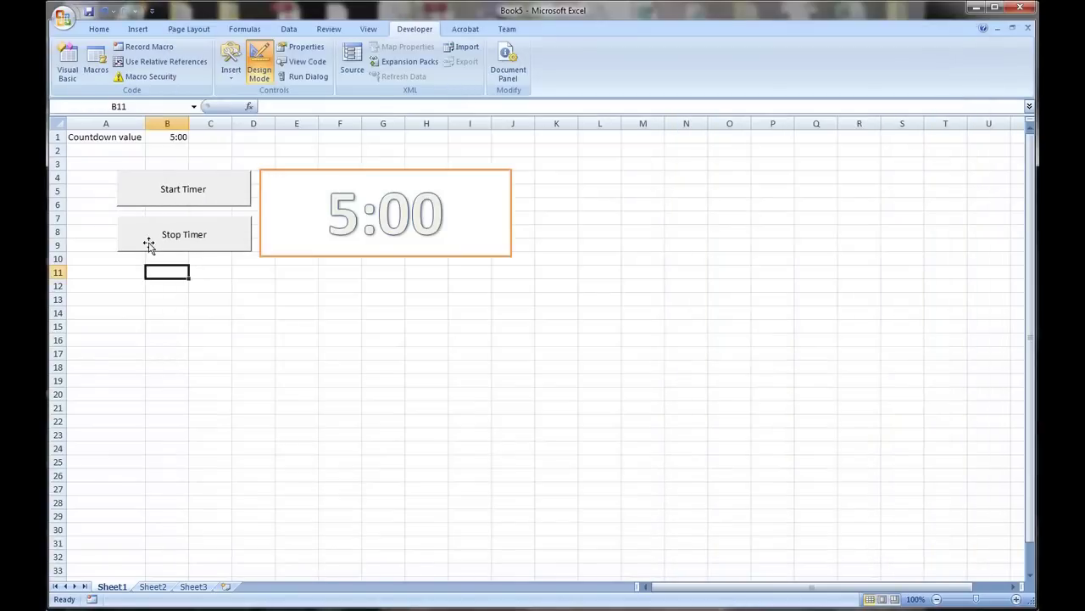
double_click(150, 242)
text(t)
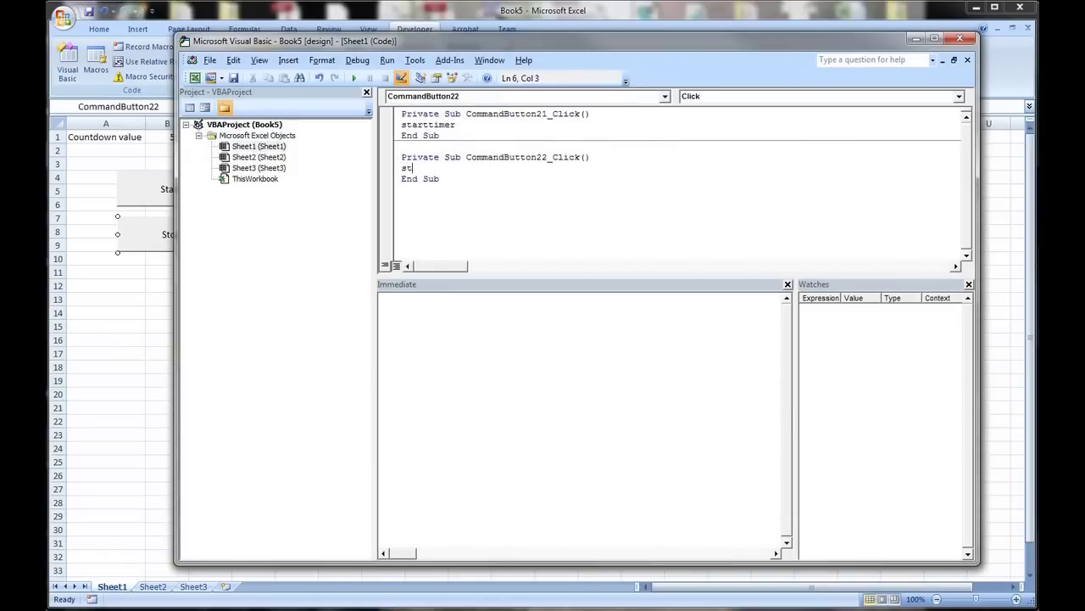
key(BackSpace)
key(BackSpace)
text(er)
right_click(248, 203)
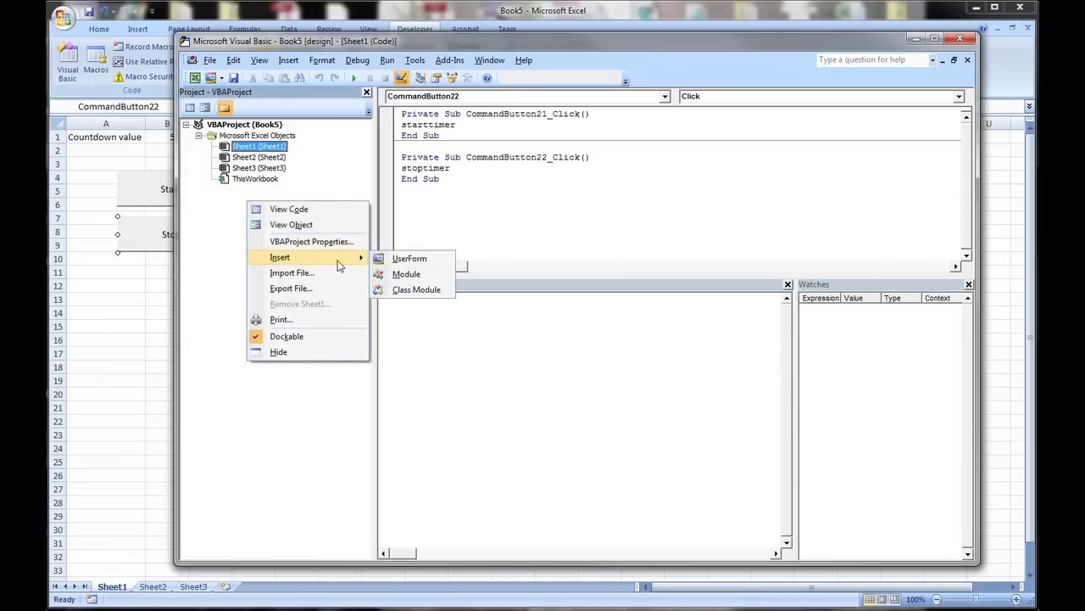
- Insert a new module and declare Sub starttimer()
click(386, 273)
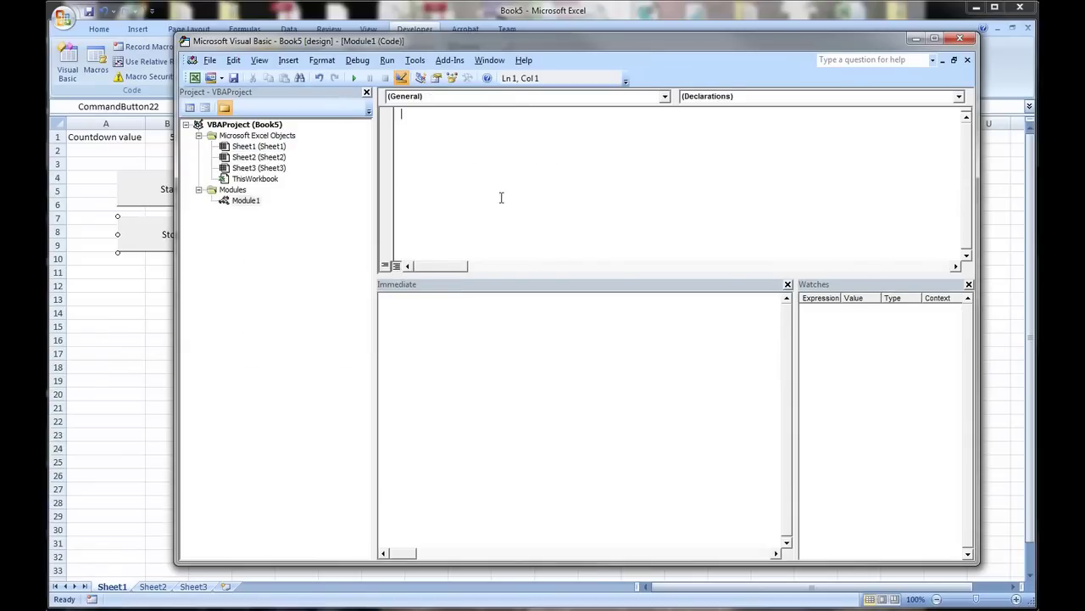
text(sub )
text(stqar)
key(BackSpace)
key(BackSpace)
key(BackSpace)
text(arttimer())
key(Return)
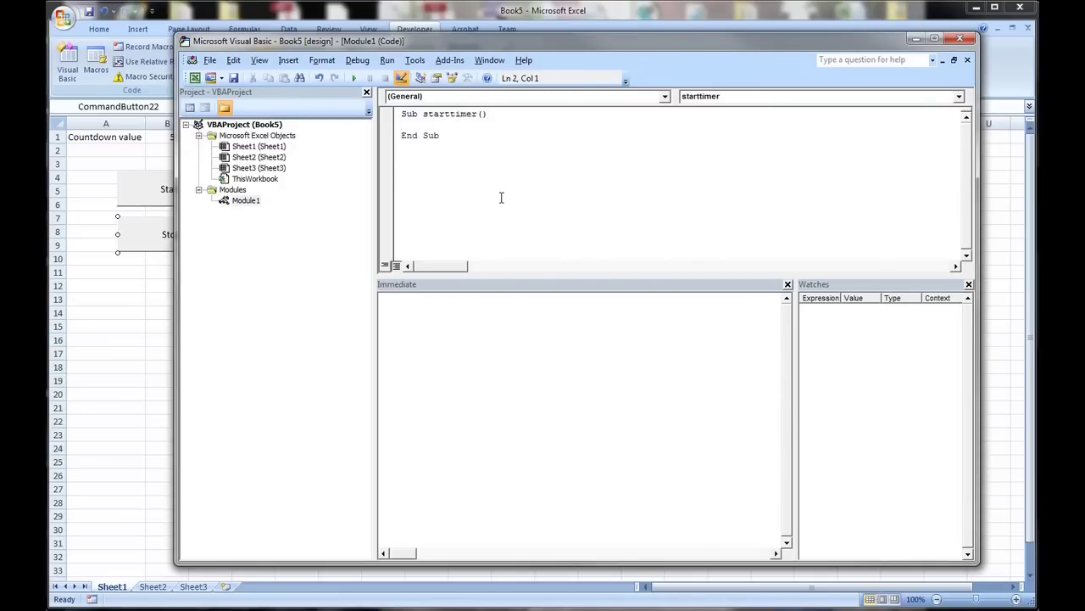
- Add Application.OnTime Now + TimeValue("00:00:01"), "nexttick" and begin Sub nexttick
text(ap)
text(plic)
text(ation.oncli)
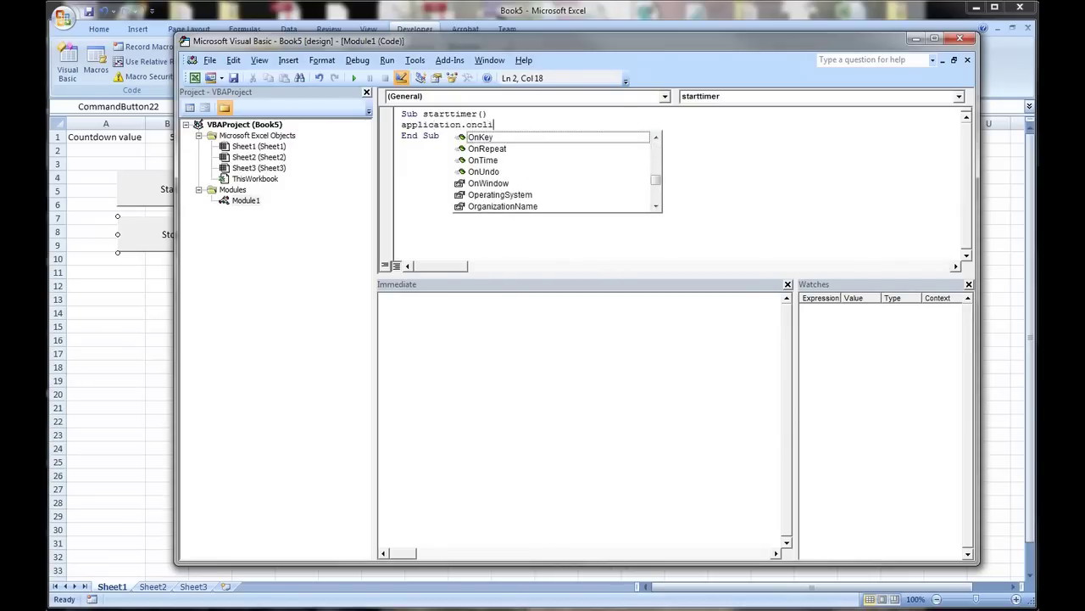
key(BackSpace)
key(BackSpace)
key(BackSpace)
text(time)
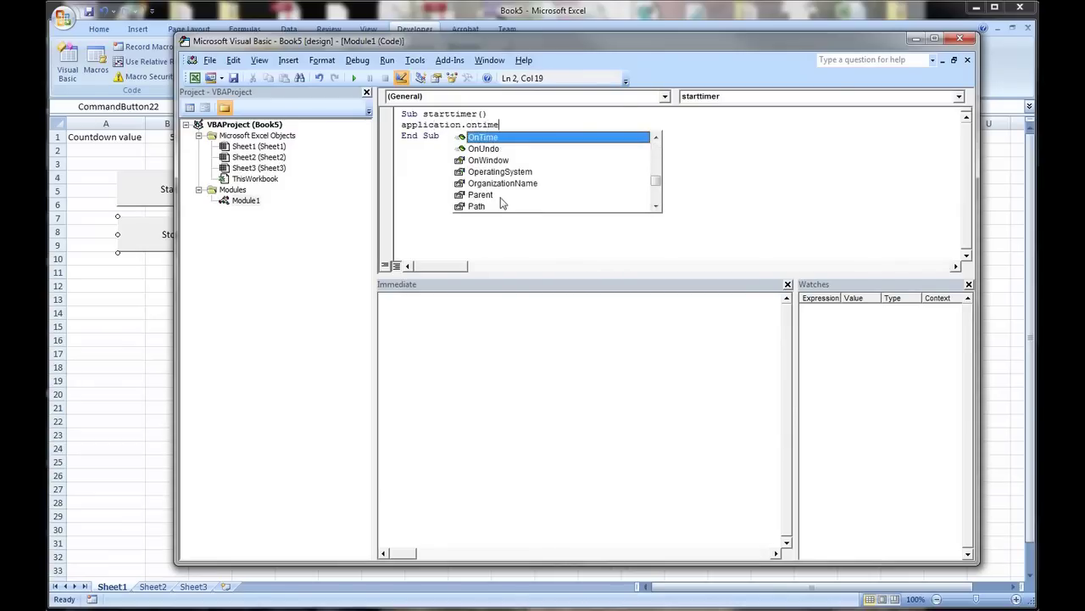
key(space)
text(now + )
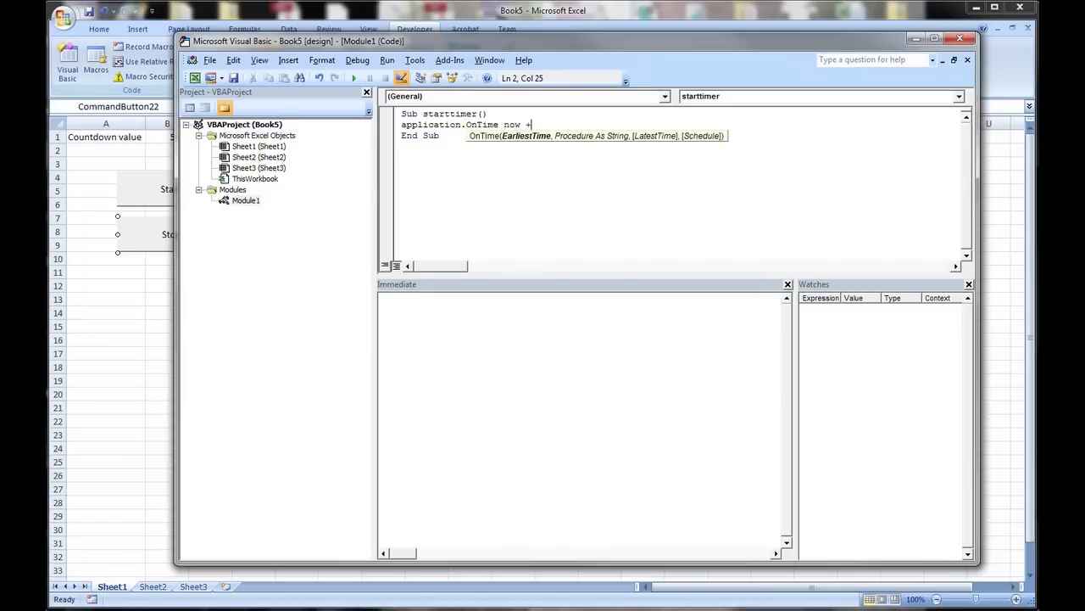
text(timv)
key(BackSpace)
key(BackSpace)
text(evalue)
text( ("00)
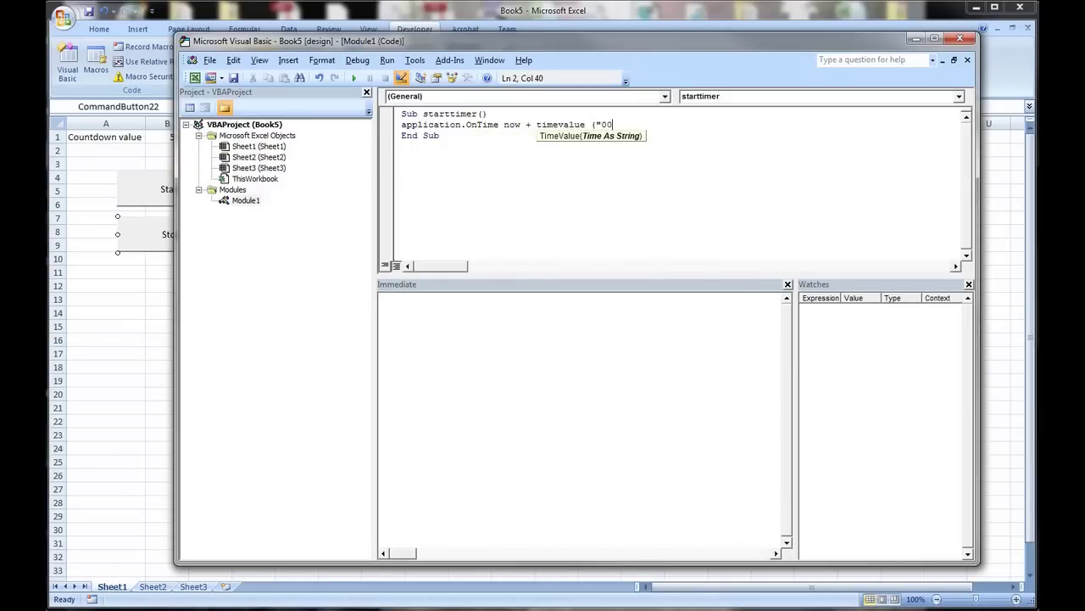
text(:0)
text(),)
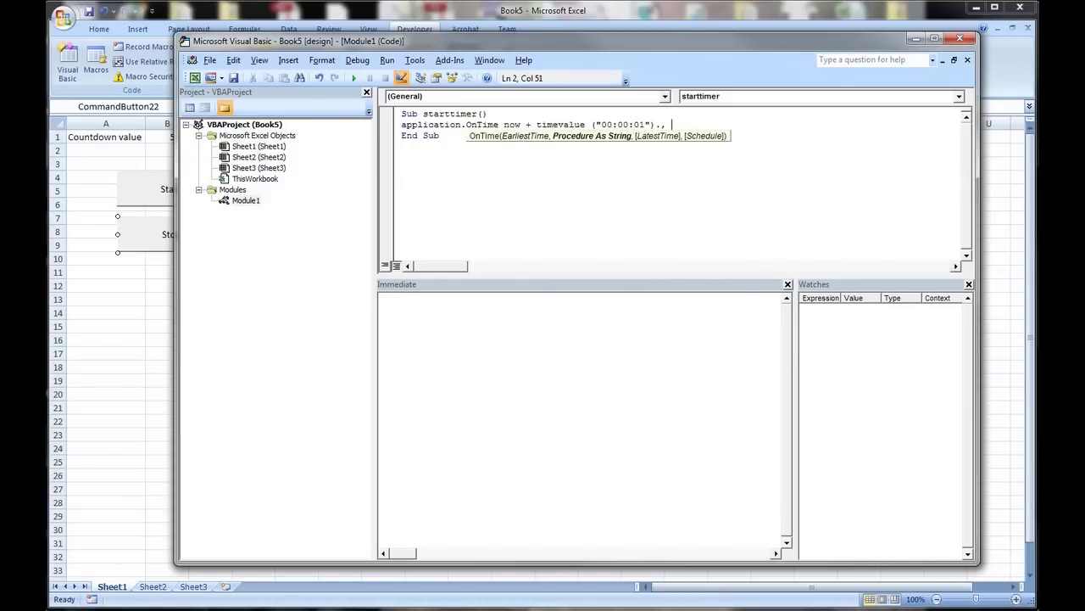
key(BackSpace)
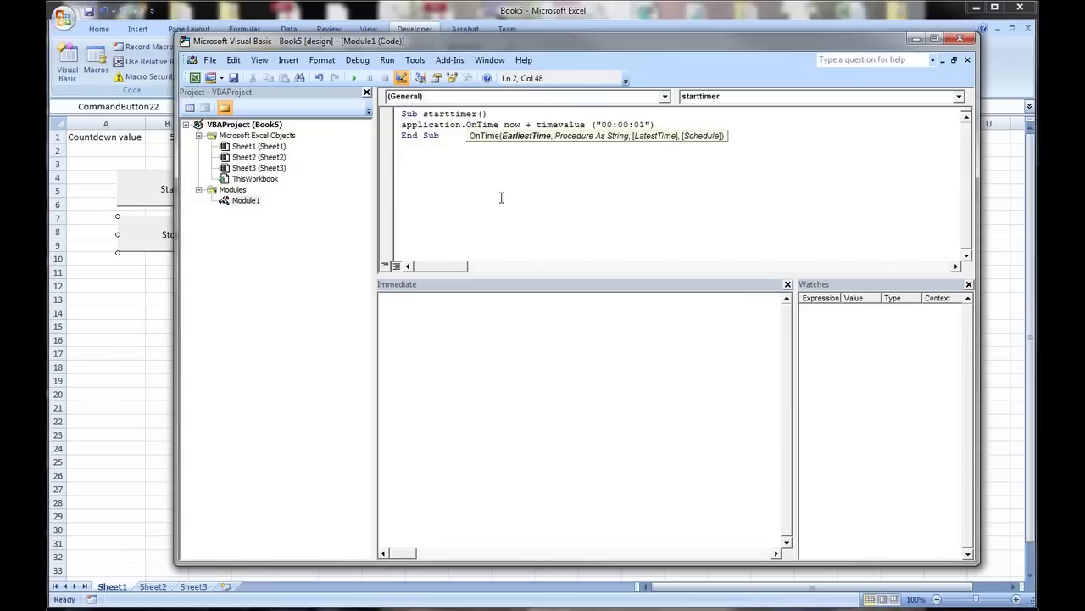
text(, "ne)
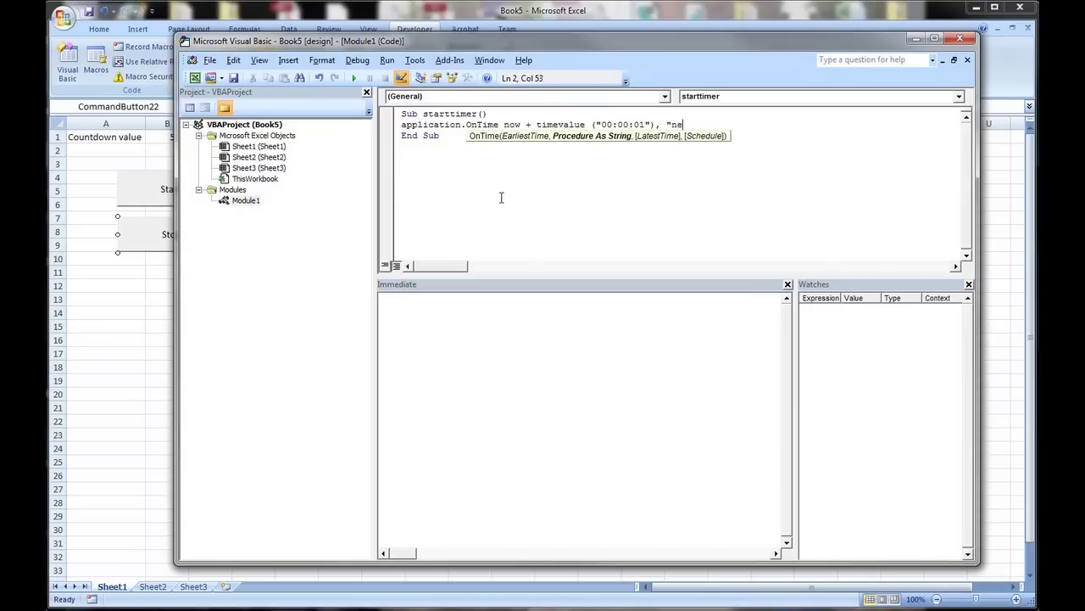
text(x)
text(ttick)
key(Return)
key(BackSpace)
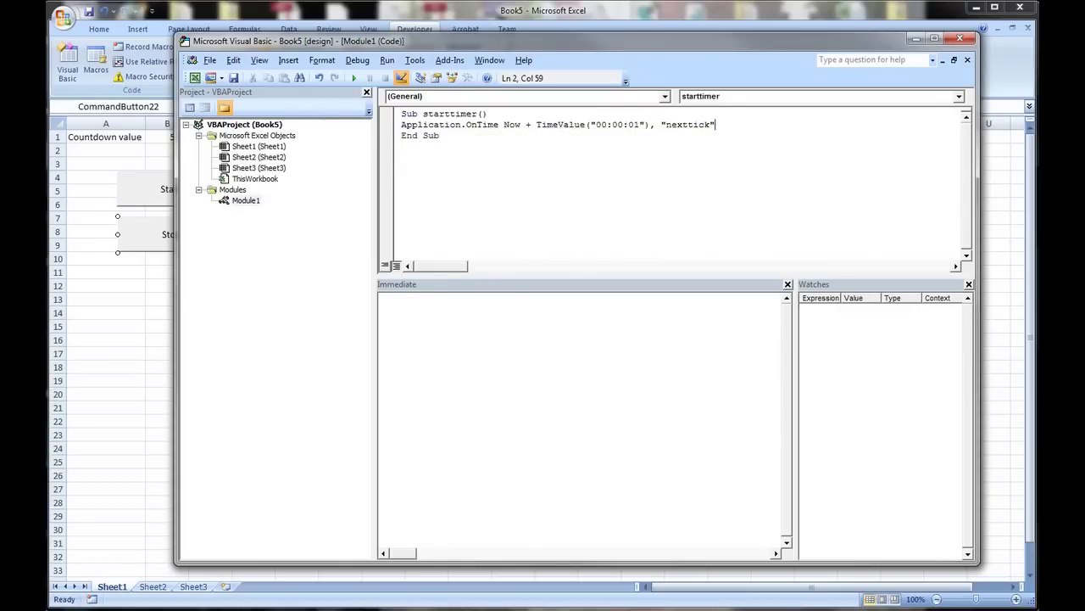
click(466, 147)
click(715, 125)
text(sub nexttick)
- In nexttick, set Sheet1 B1 to its value minus TimeValue("00:00:01")
key(Return)
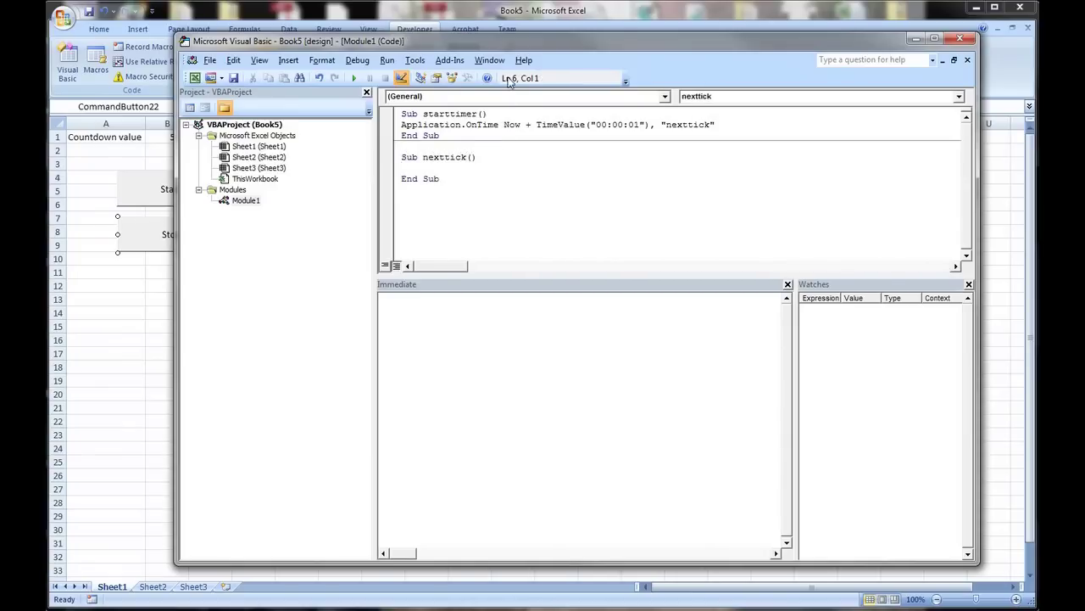
mouse_move(500, 42)
mouse_down()
mouse_move(631, 52)
mouse_move(563, 59)
mouse_up()
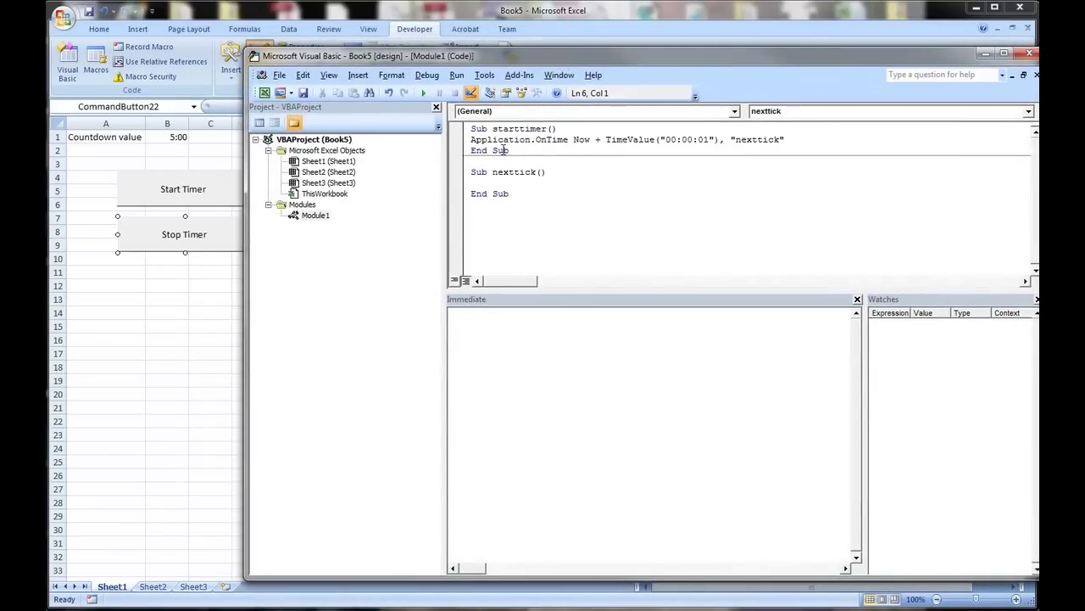
text(sheet1)
text(.Range("B1)
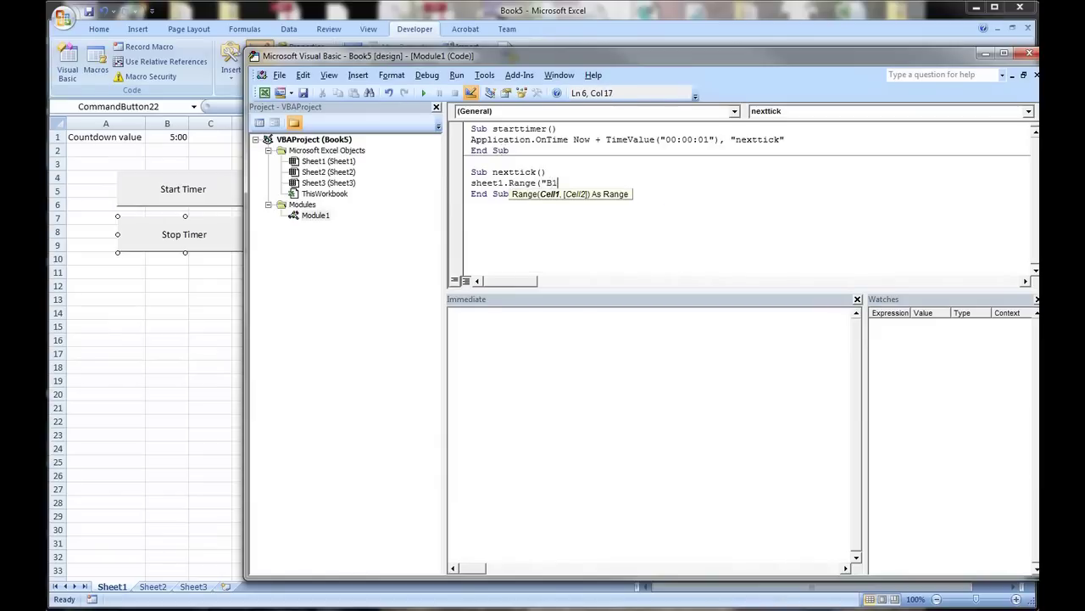
text(").Value )
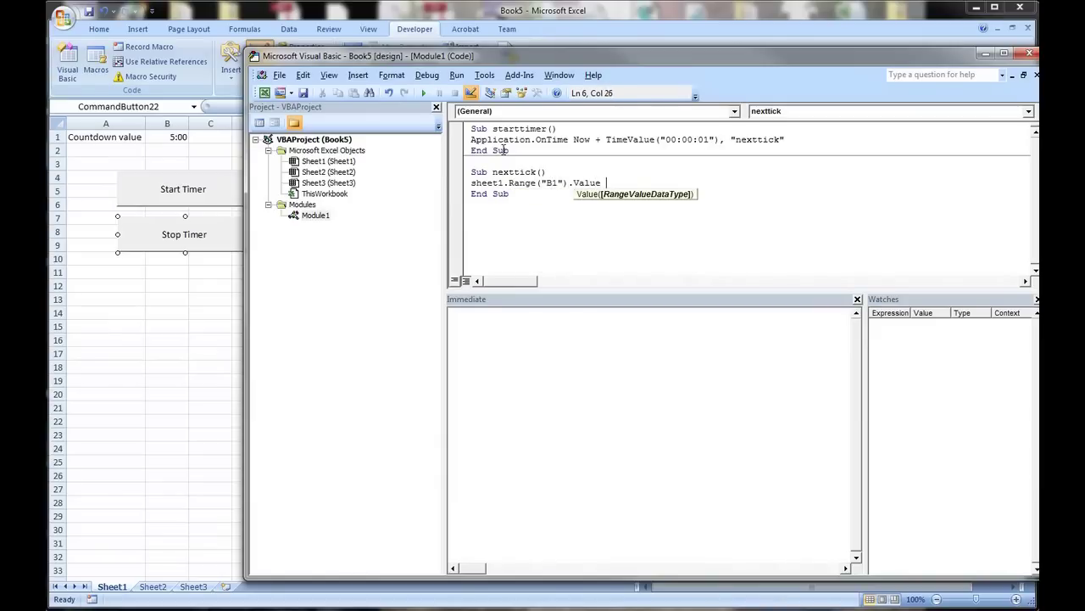
text(= )
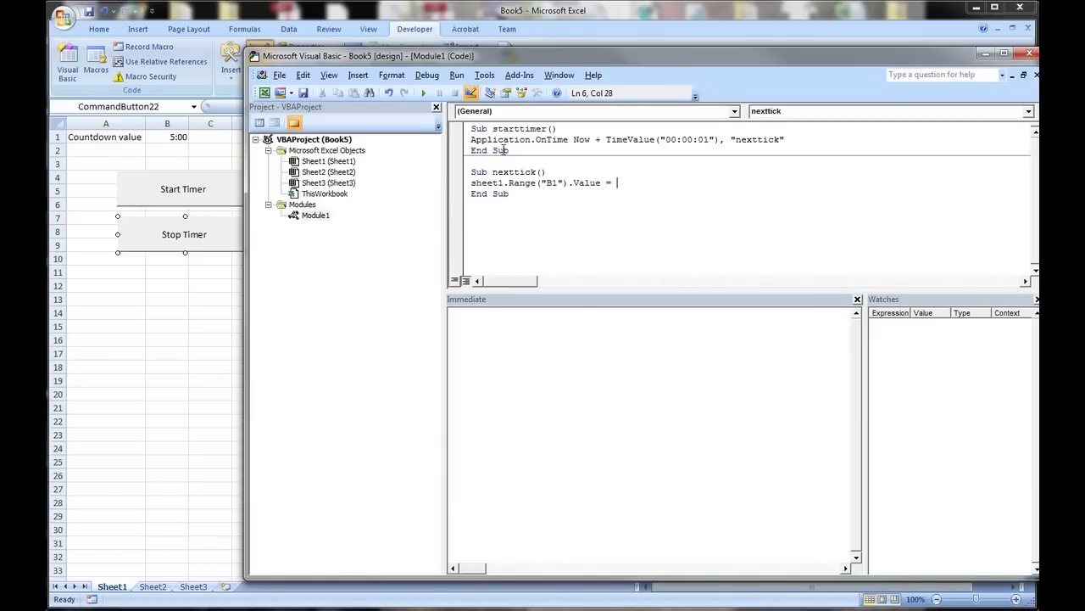
text(sheet1.R)
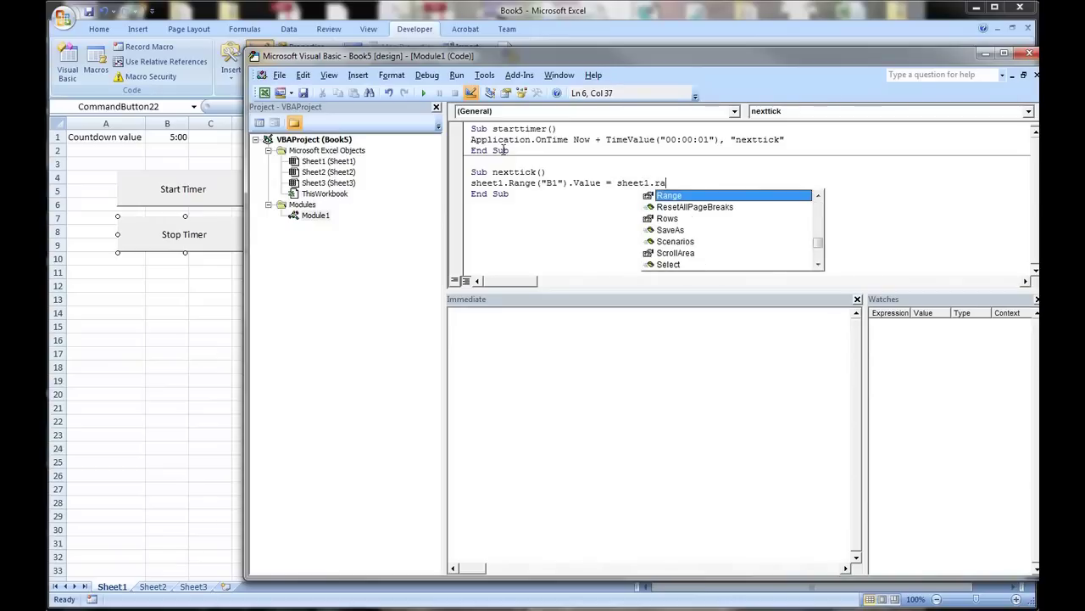
text(ange()
key(BackSpace)
text(()
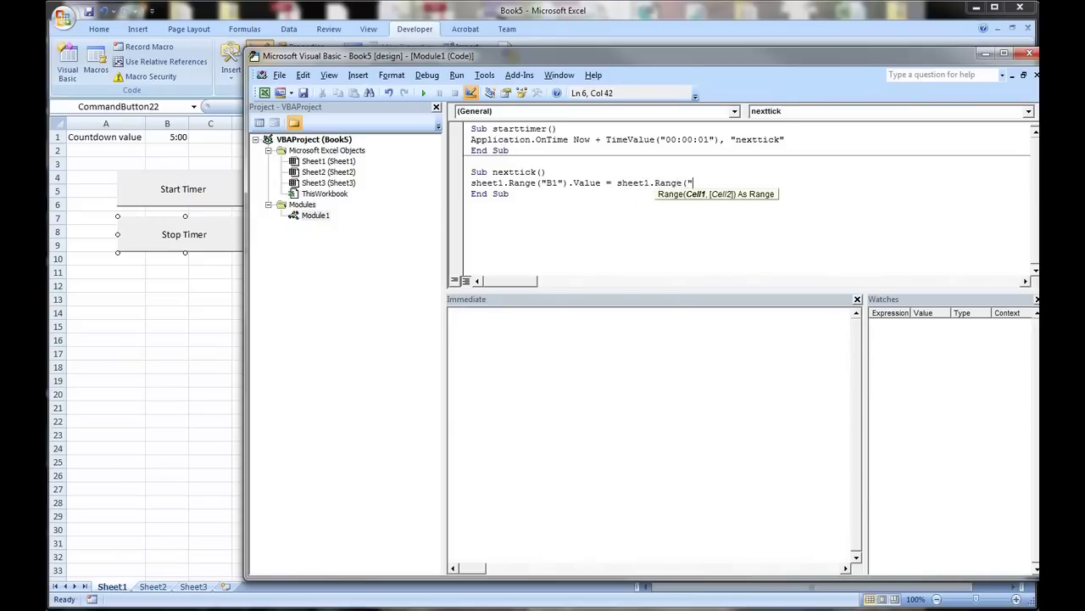
text("b1").value )
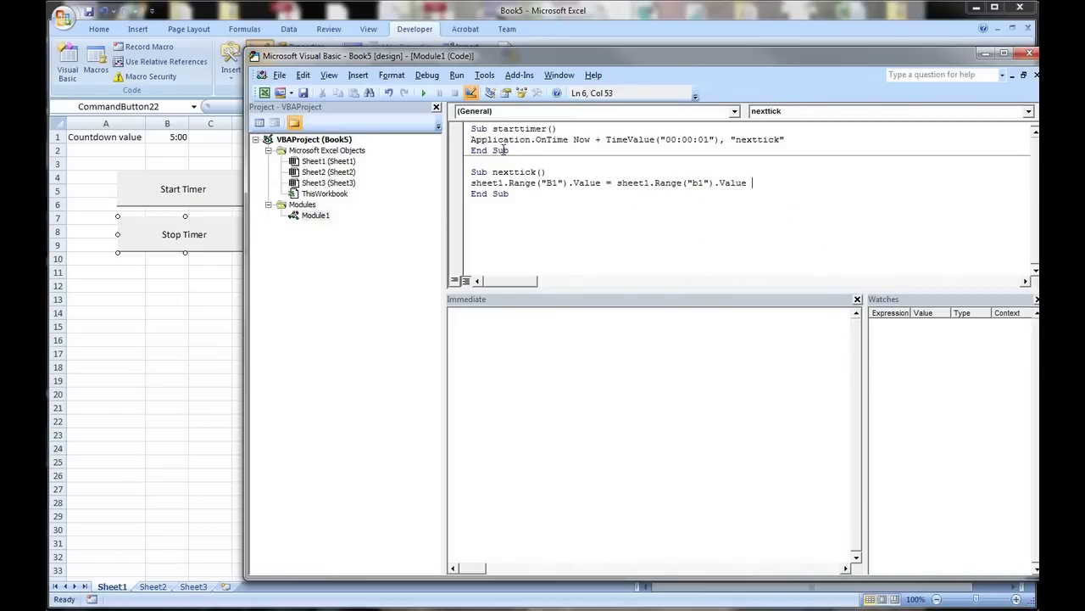
text(- time)
text(bac)
text(alue)
key(Return)
key(BackSpace)
text(("0)
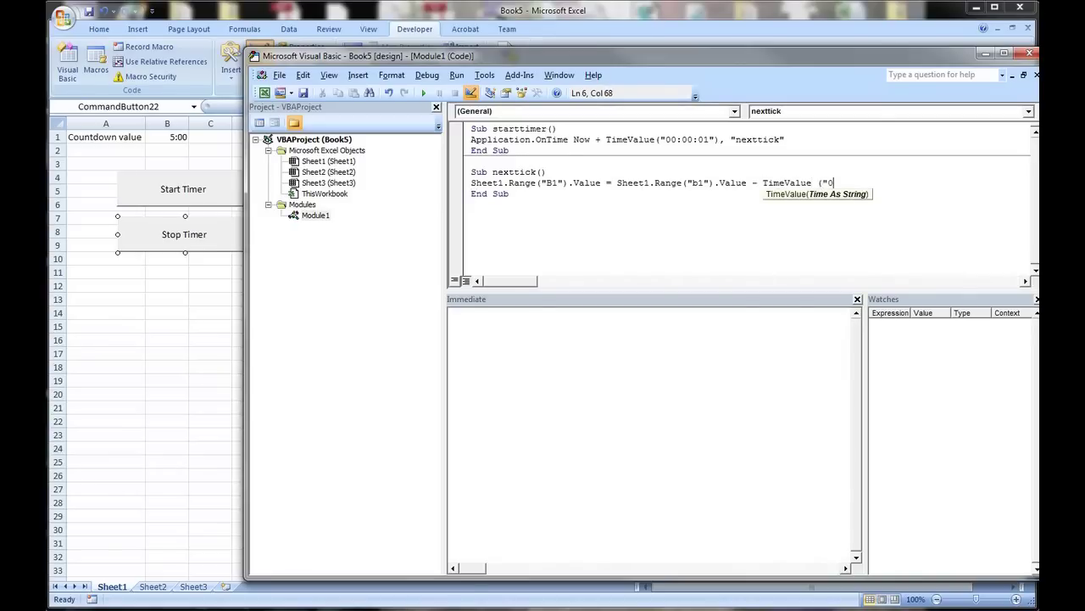
text(:)
text(:00)
text(1)
text())
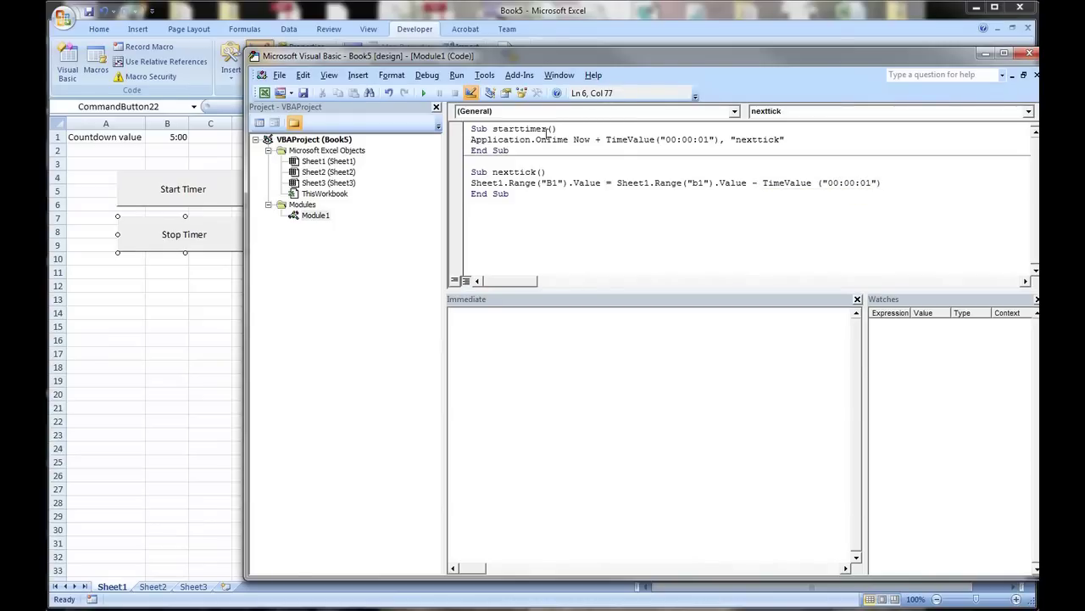
- Call starttimer at the end of nexttick and leave a blank line below it
key(Return)
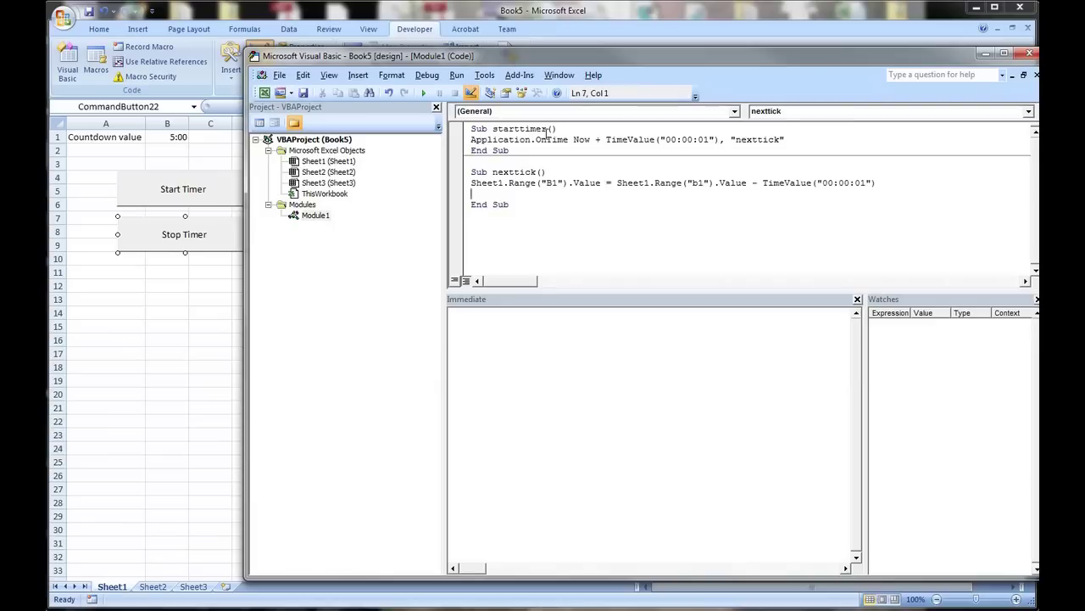
text(s)
text(tarttimer)
click(635, 139)
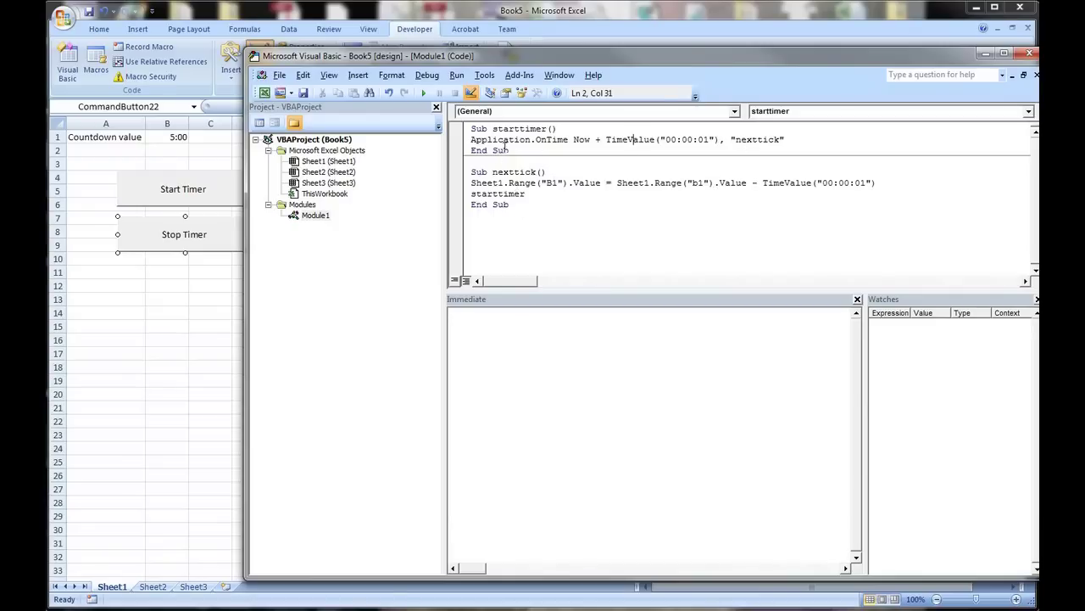
click(517, 204)
key(Return)
- Add Sub stoptimer() containing the copied OnTime nexttick line with , , False appended
text(sub s)
text(toptimer()
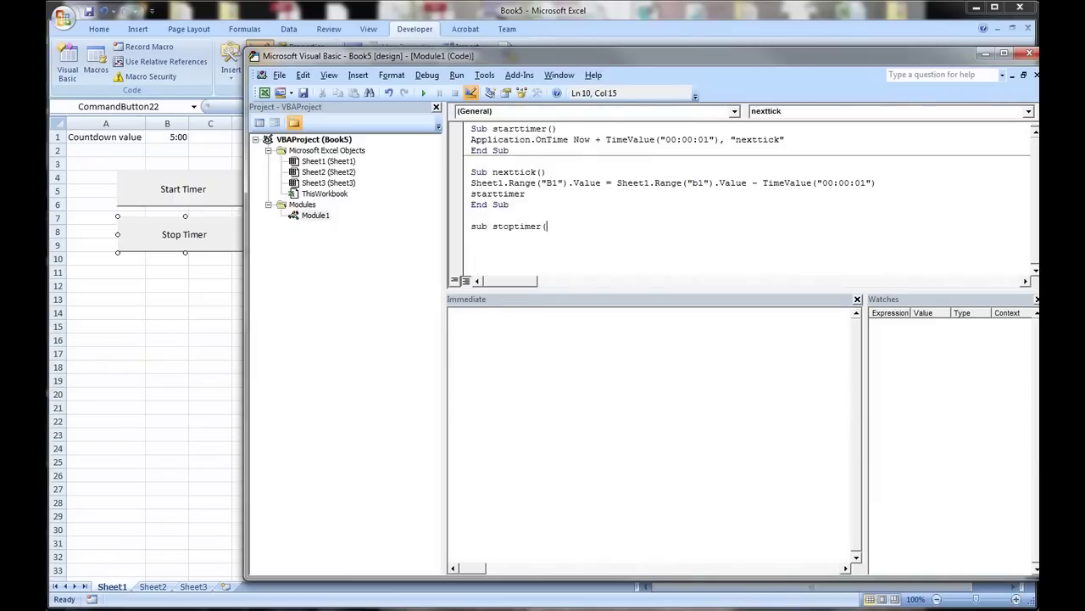
key(Return)
drag(787, 139, 468, 141)
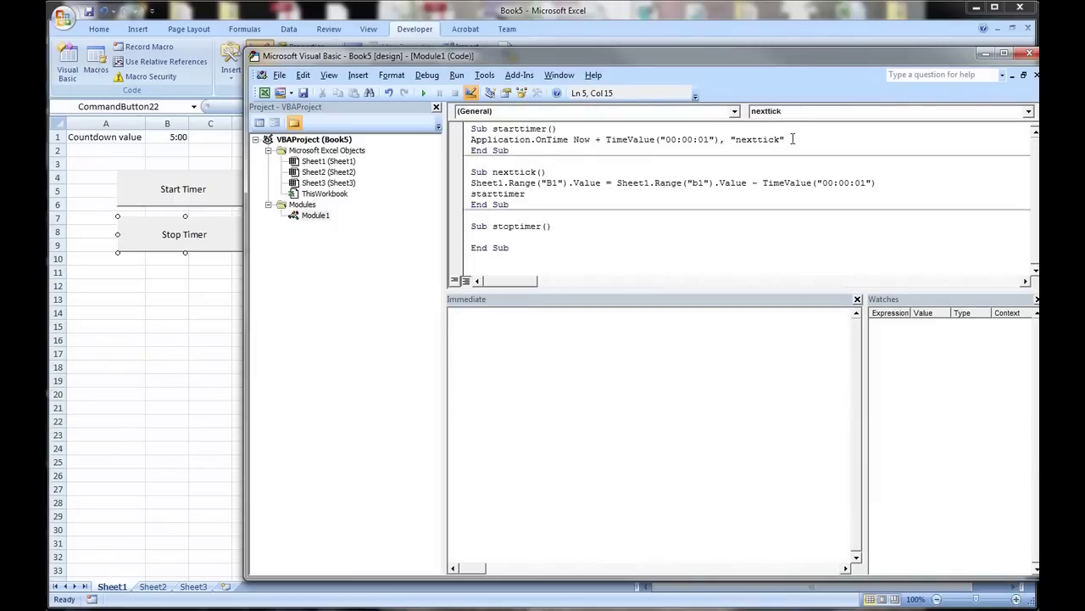
key(ctrl+c)
click(495, 236)
key(ctrl+v)
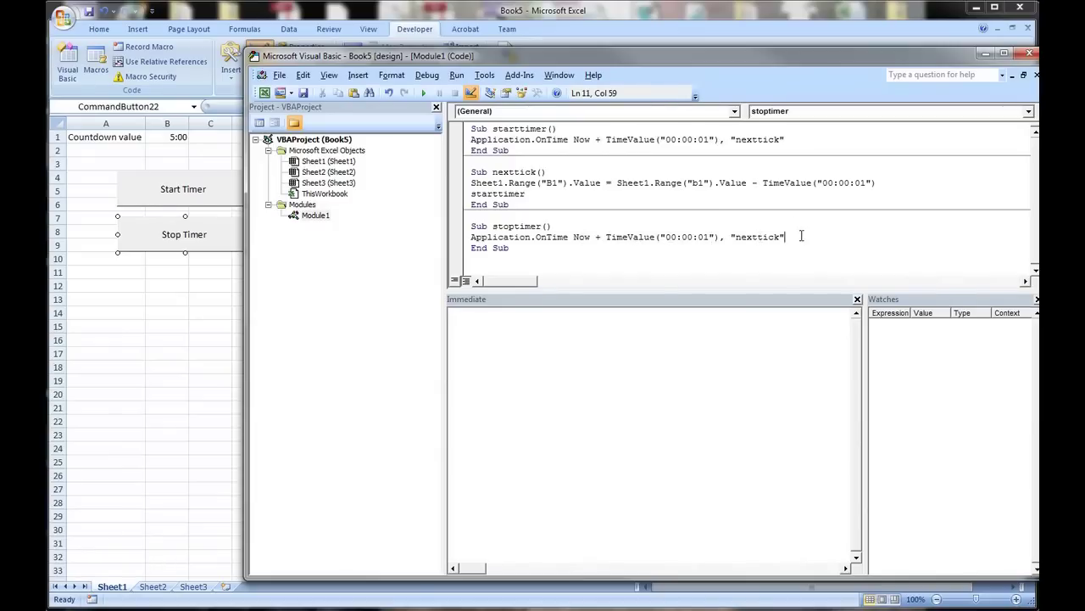
text(,)
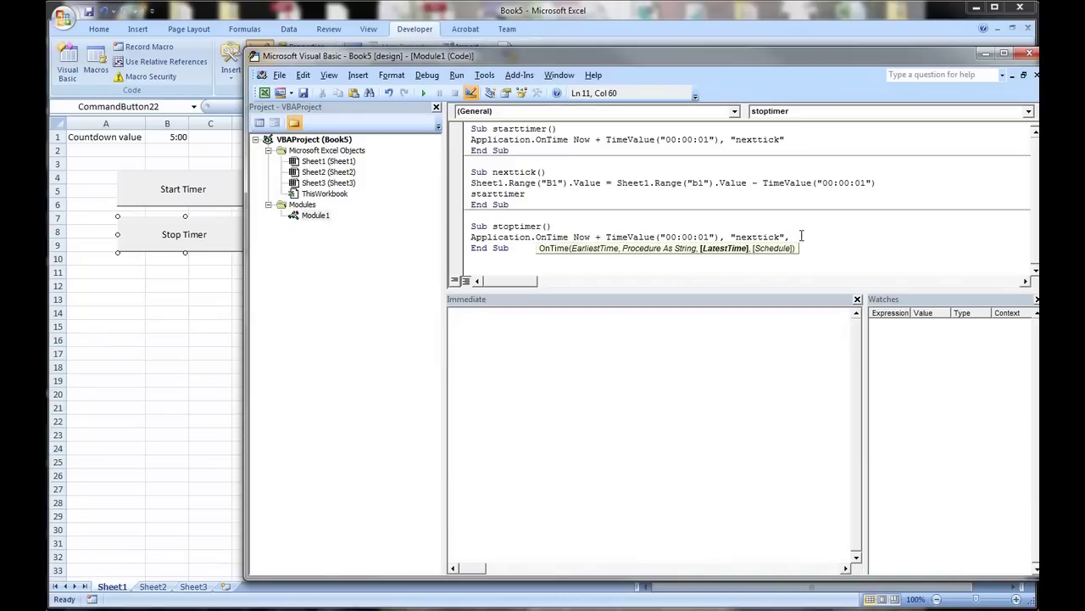
text(,)
text(false)
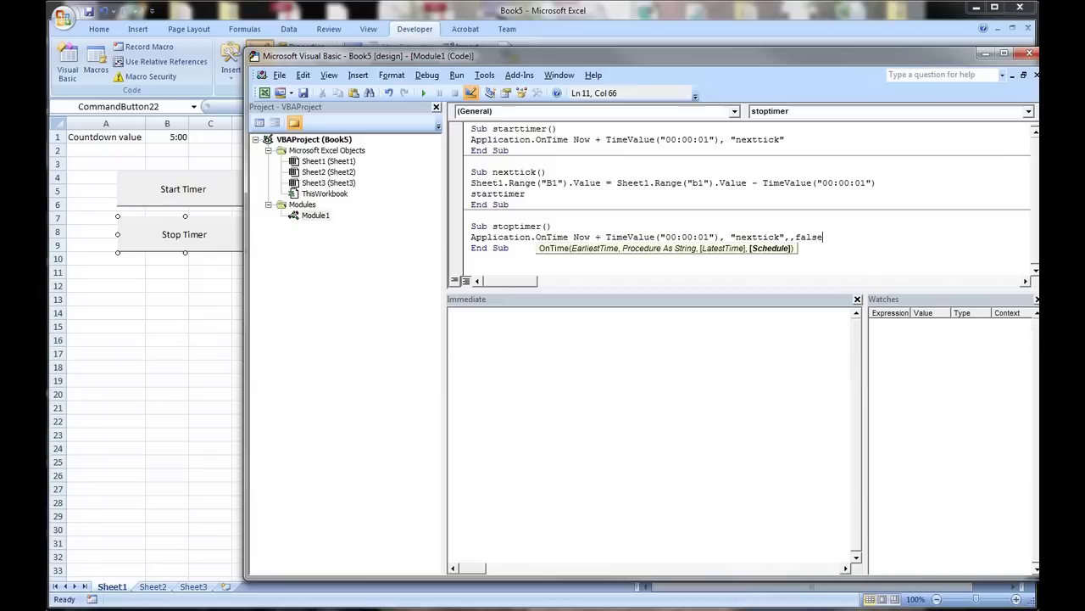
click(800, 215)
click(836, 238)
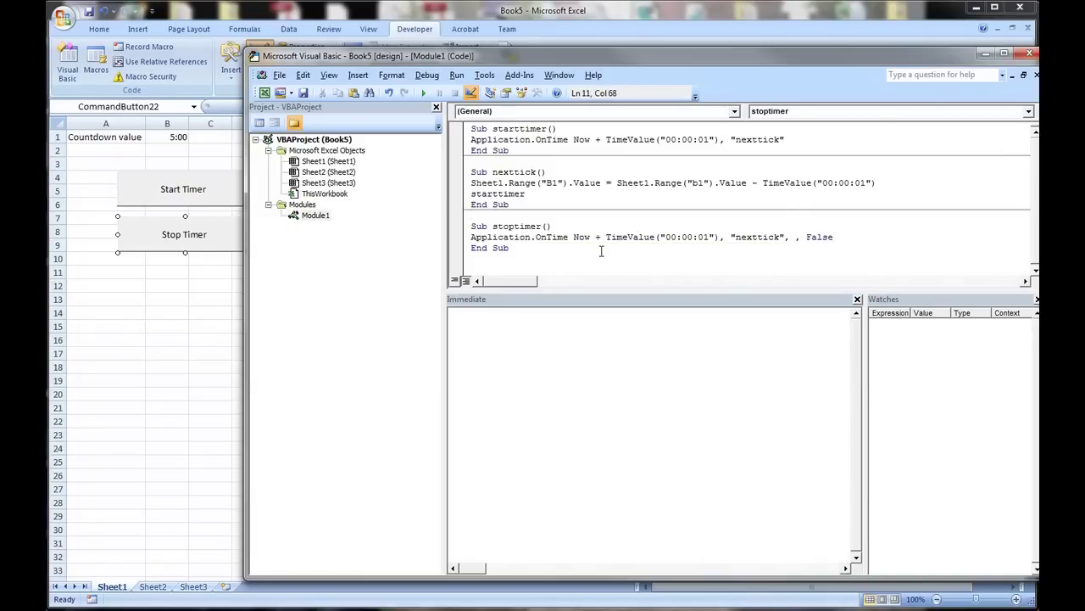
- Leave Design Mode and test Start/Stop Timer, halting the countdown at 4:54
click(197, 268)
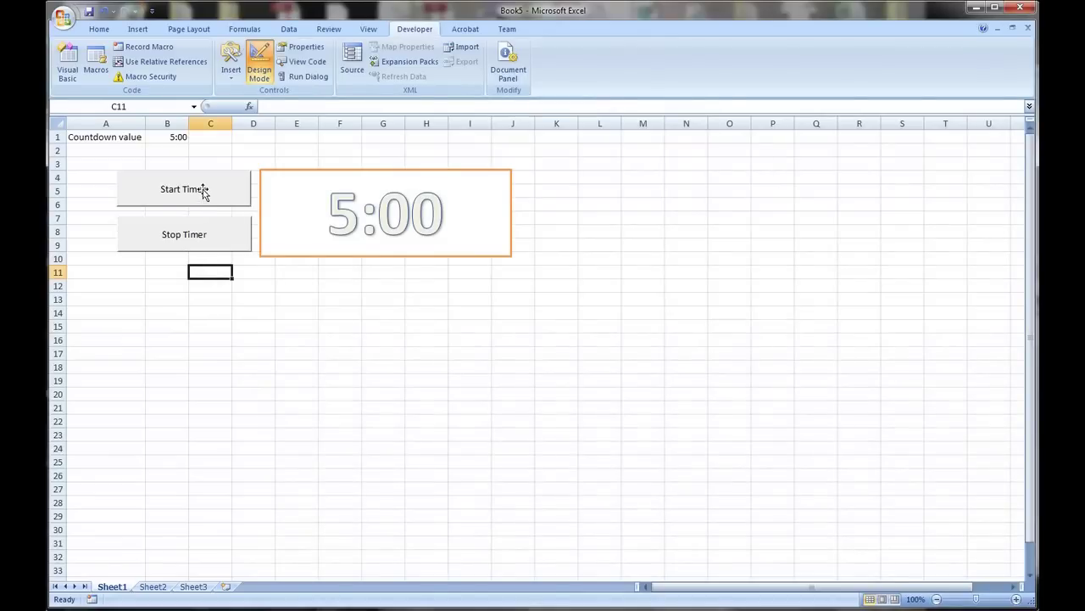
click(258, 63)
click(224, 189)
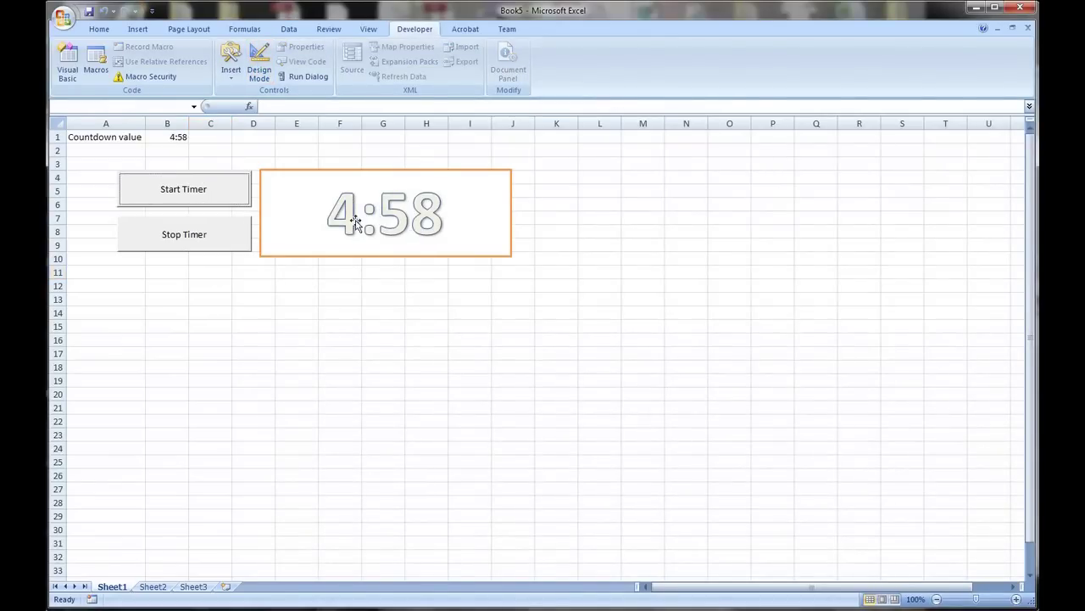
click(237, 242)
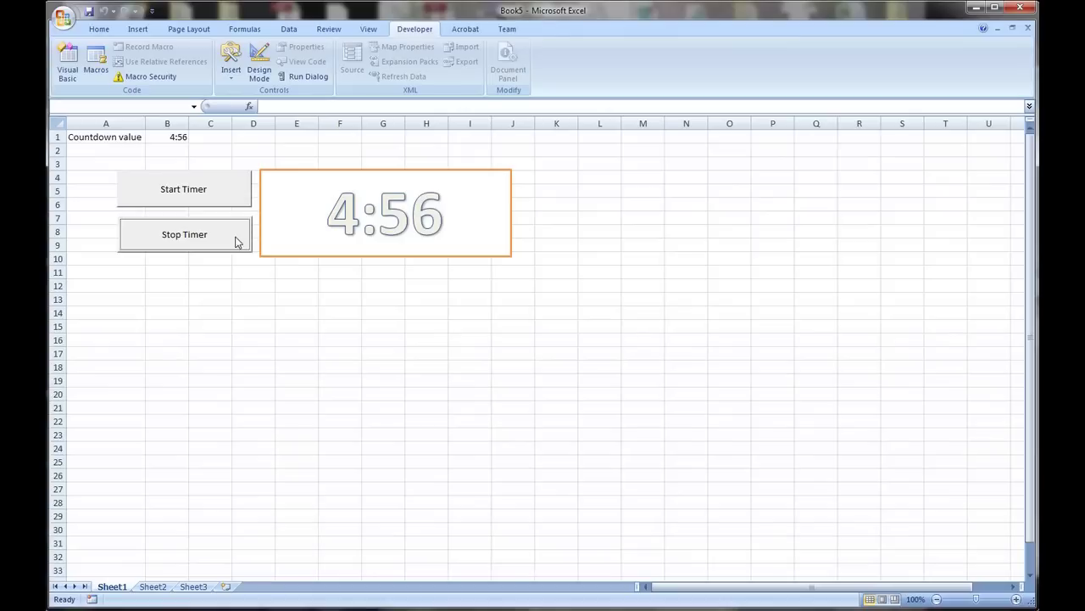
click(233, 200)
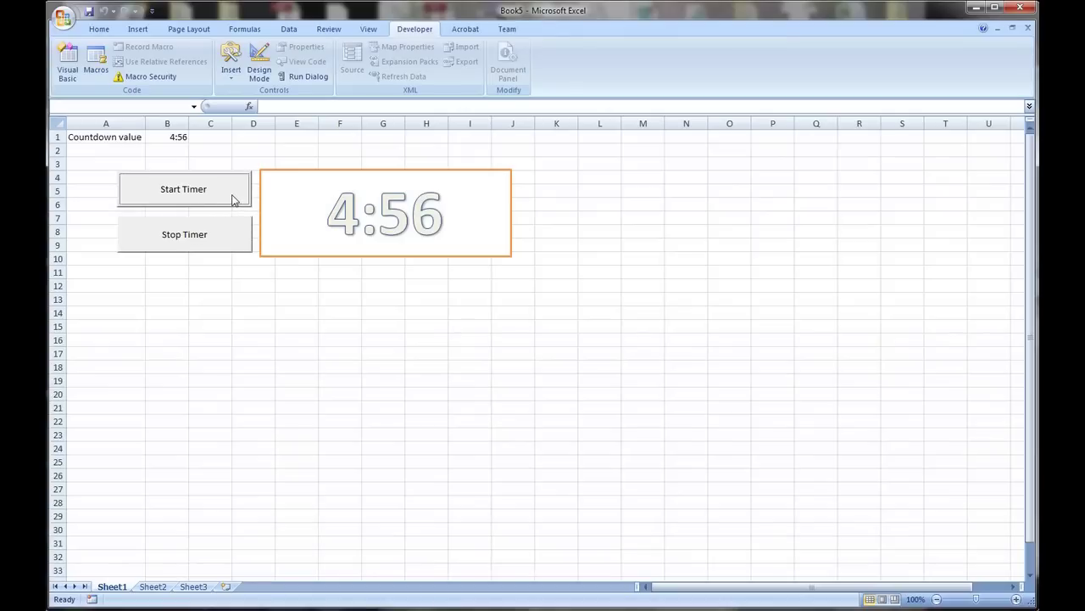
click(233, 240)
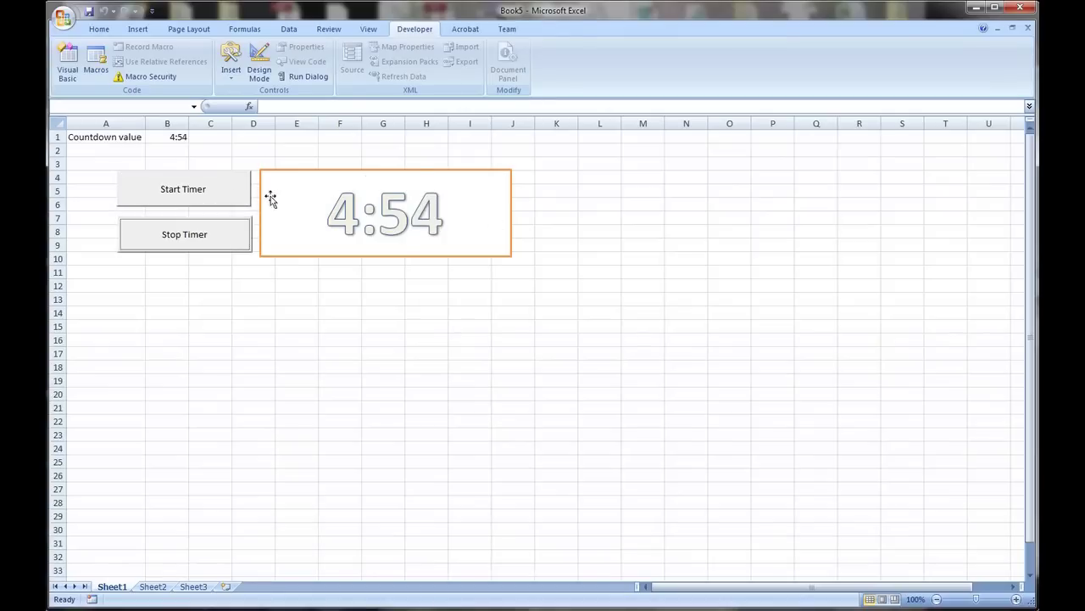
- Set B1 to 0:05 and restart the countdown, which ends in run-time error 1004
click(180, 137)
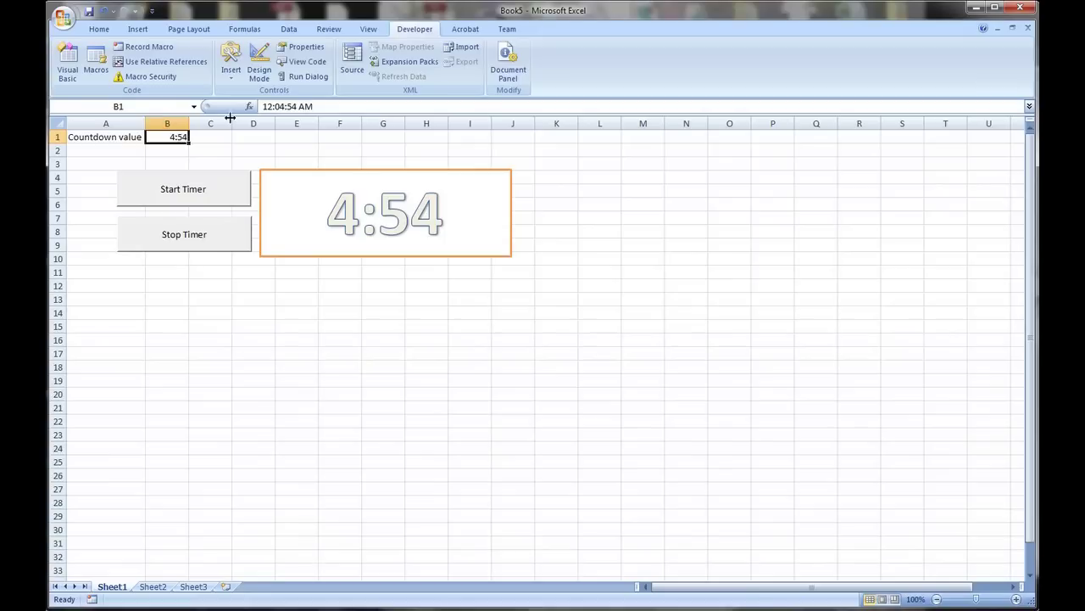
text(0:)
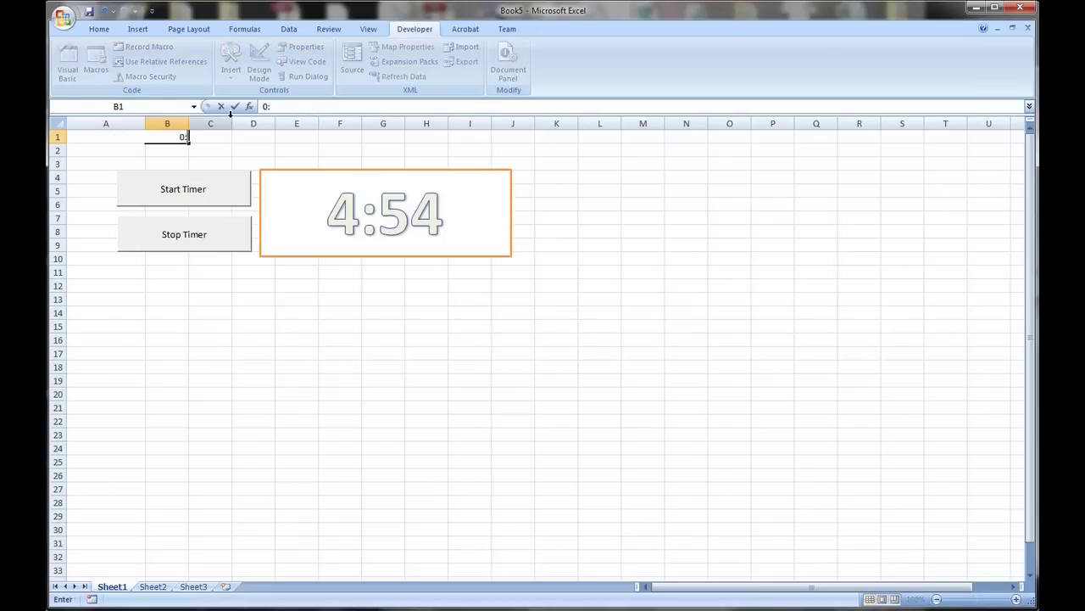
text(0:)
text(5)
key(Return)
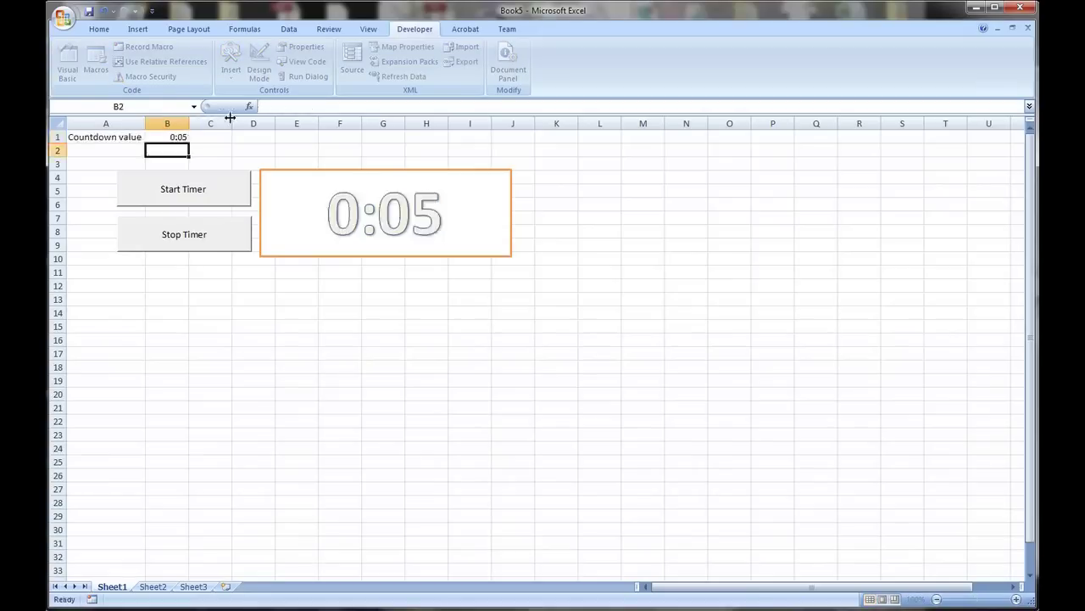
click(171, 188)
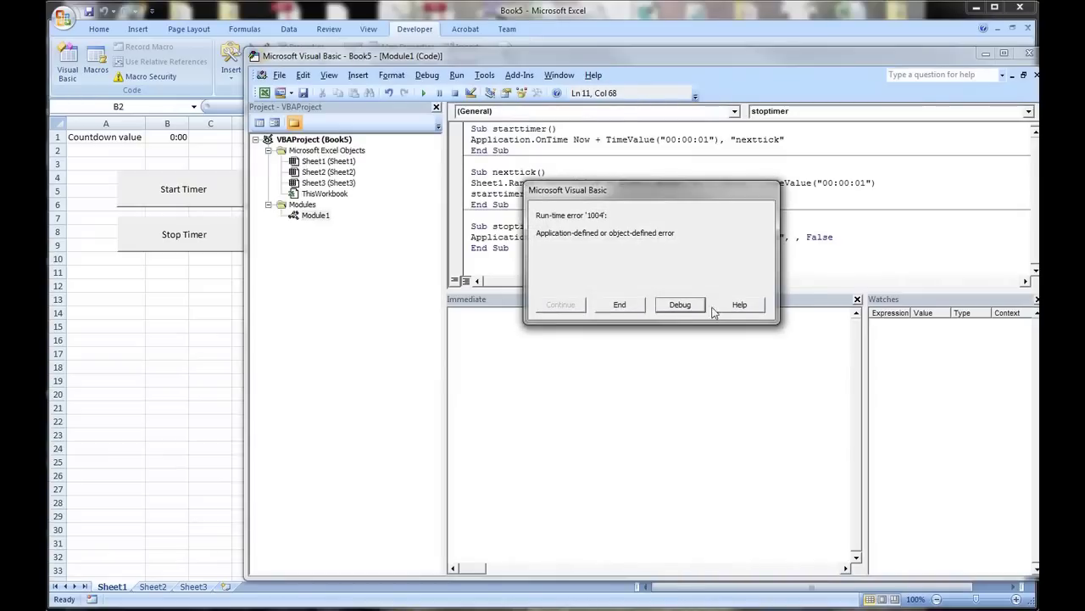
- Reset the error and add If Sheet1.Range("B1") = 0 Then Exit Sub atop nexttick
click(687, 305)
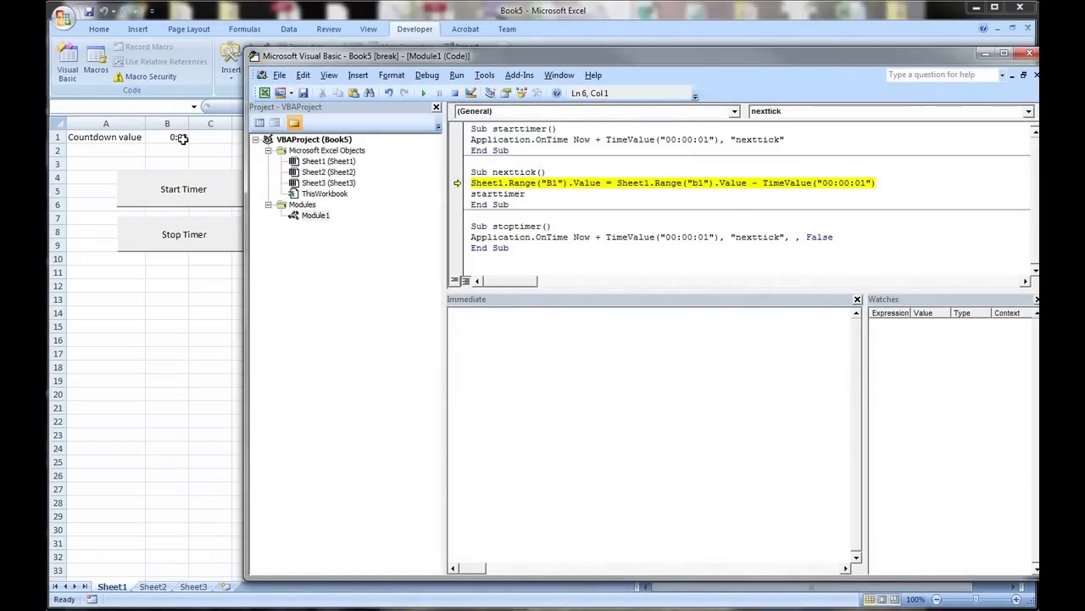
click(456, 94)
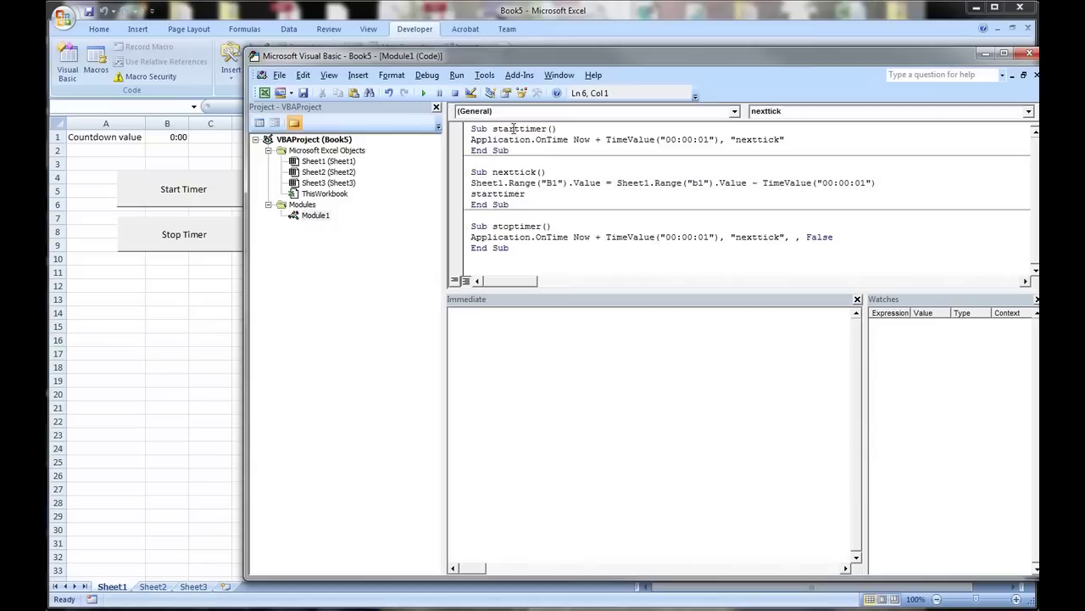
click(557, 172)
key(Return)
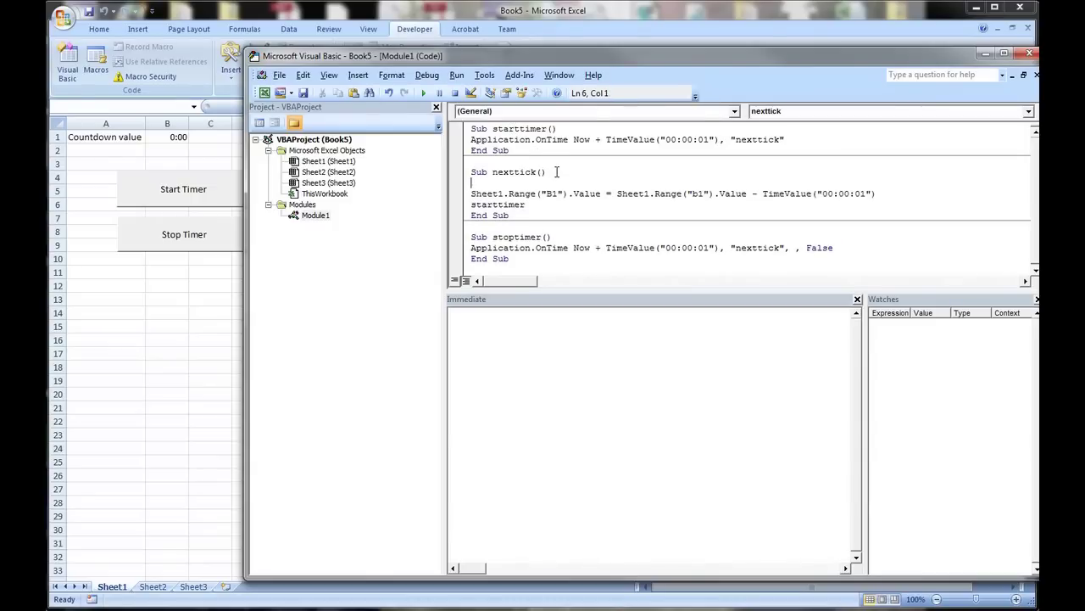
text(ifsheet1.)
text(Range("B1)
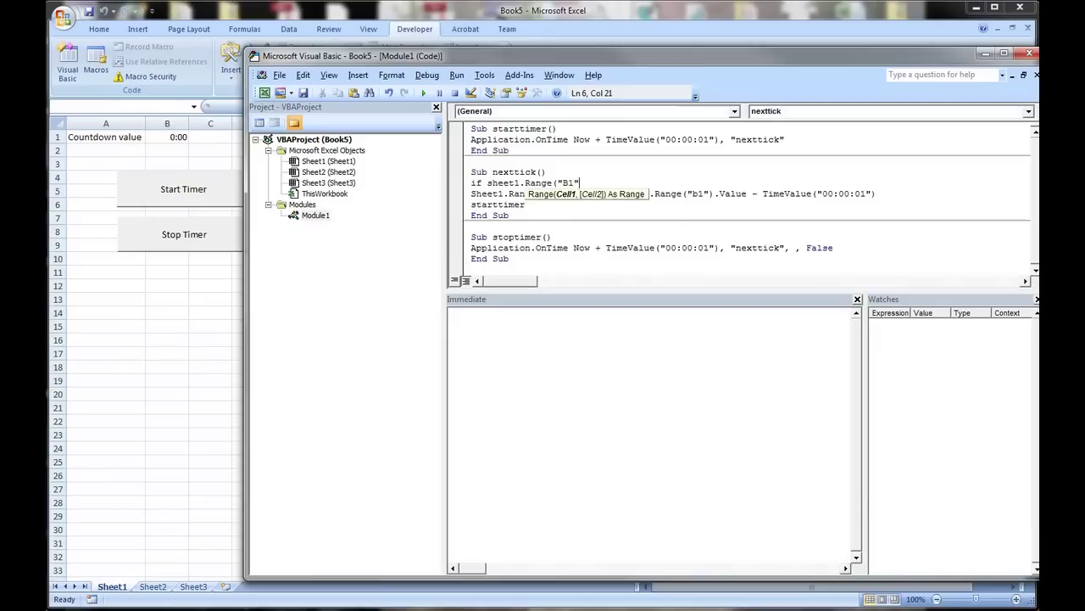
text(") = )
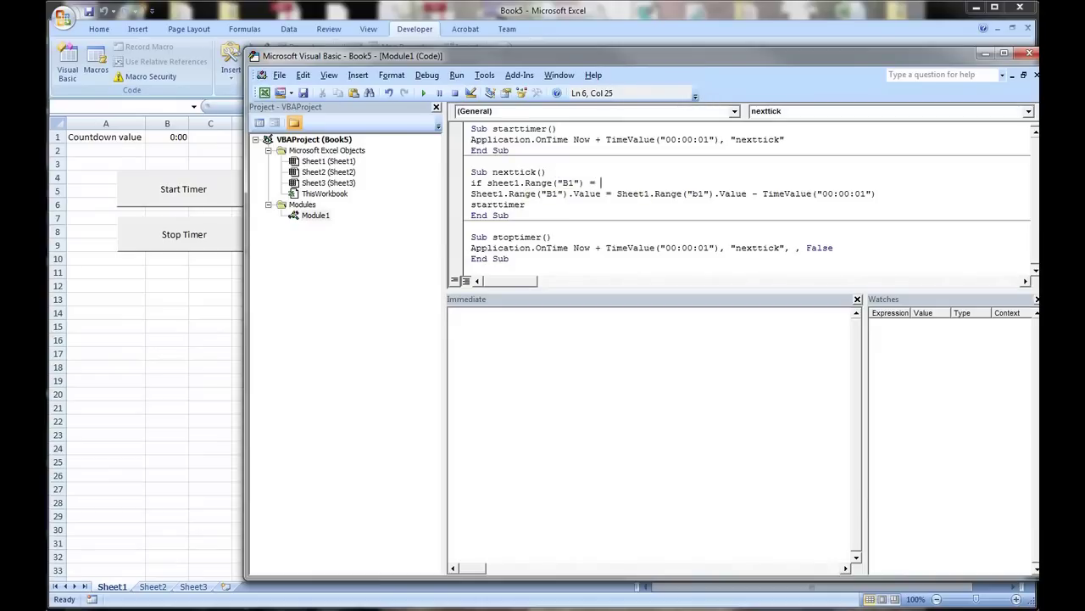
text(0 then exit s)
text(ub)
click(611, 193)
click(651, 193)
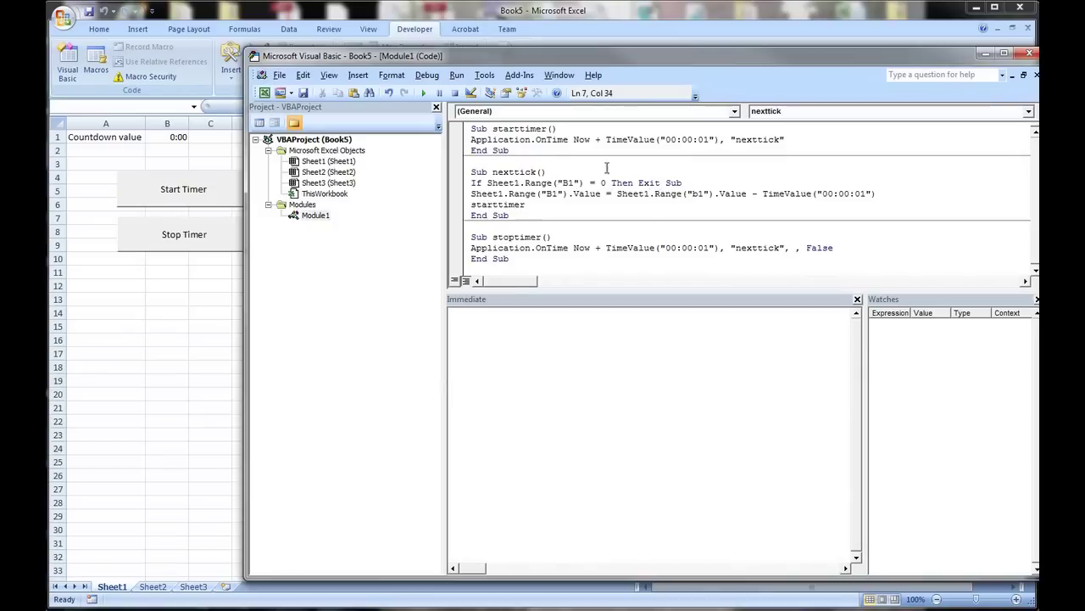
click(636, 154)
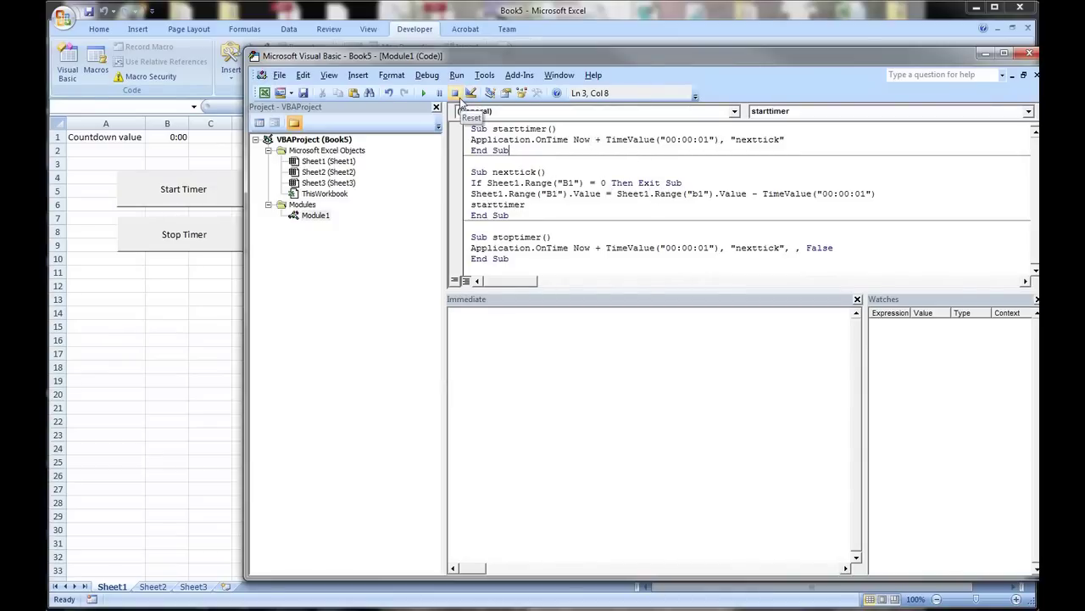
- Enter 0:05 in B1 and start the timer, which now stops cleanly at 0:00
click(181, 307)
click(181, 140)
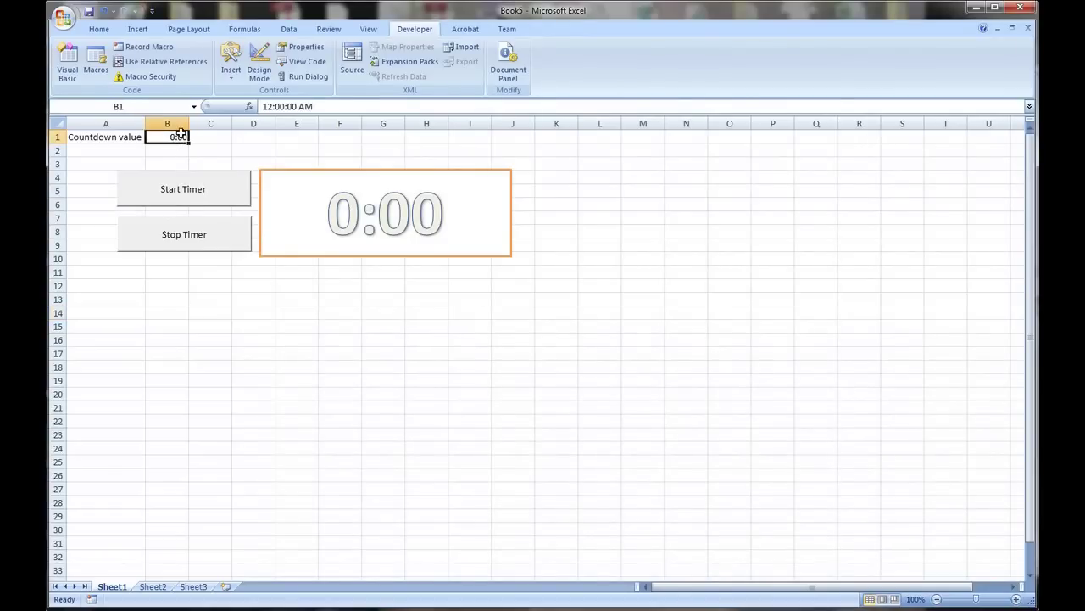
text(0:05)
key(Return)
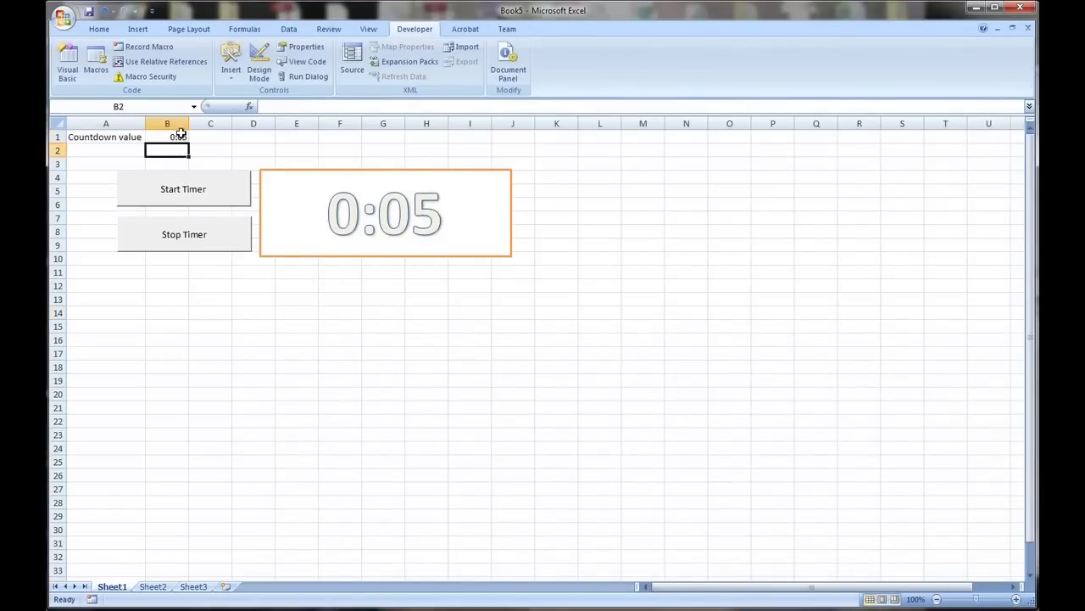
click(178, 137)
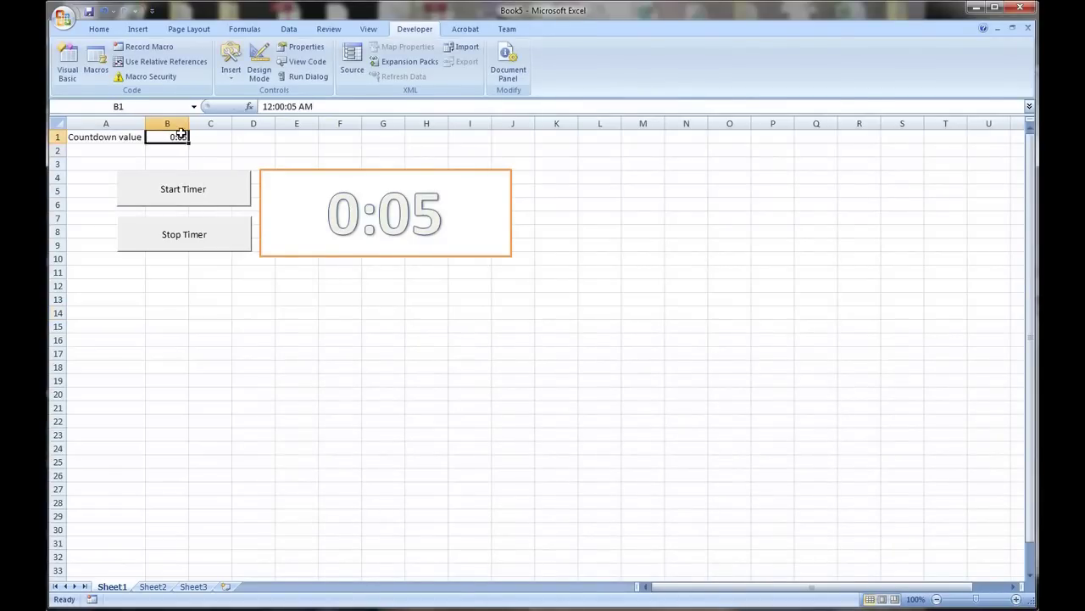
click(177, 190)
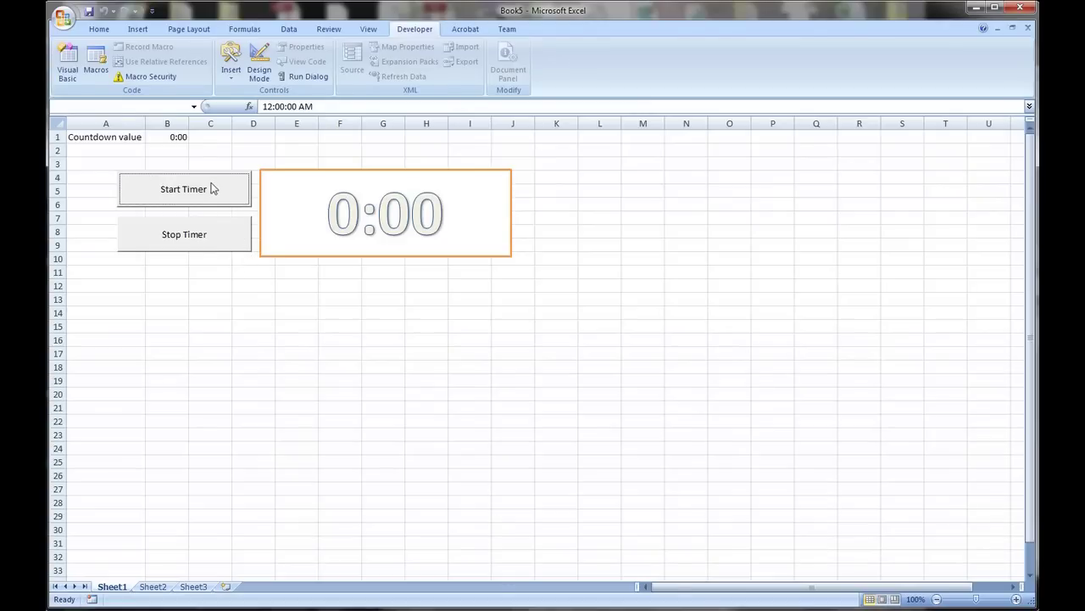
- Debug the Stop Timer error 1004 and add 'On Error Resume Next' at the top of stoptimer
click(193, 235)
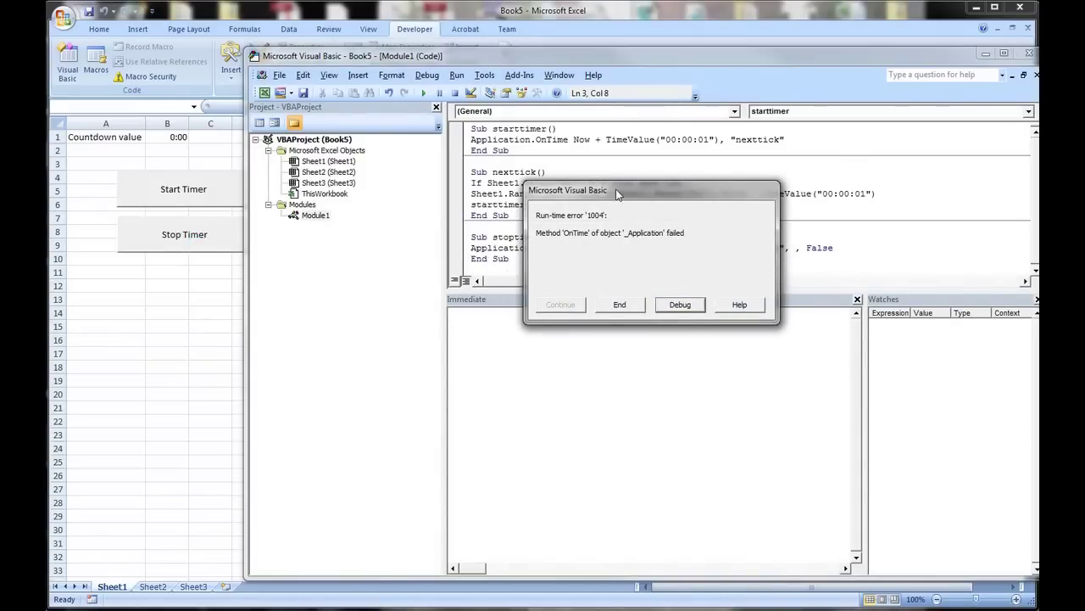
mouse_move(617, 193)
mouse_down()
mouse_move(506, 182)
mouse_move(526, 182)
mouse_up()
click(593, 291)
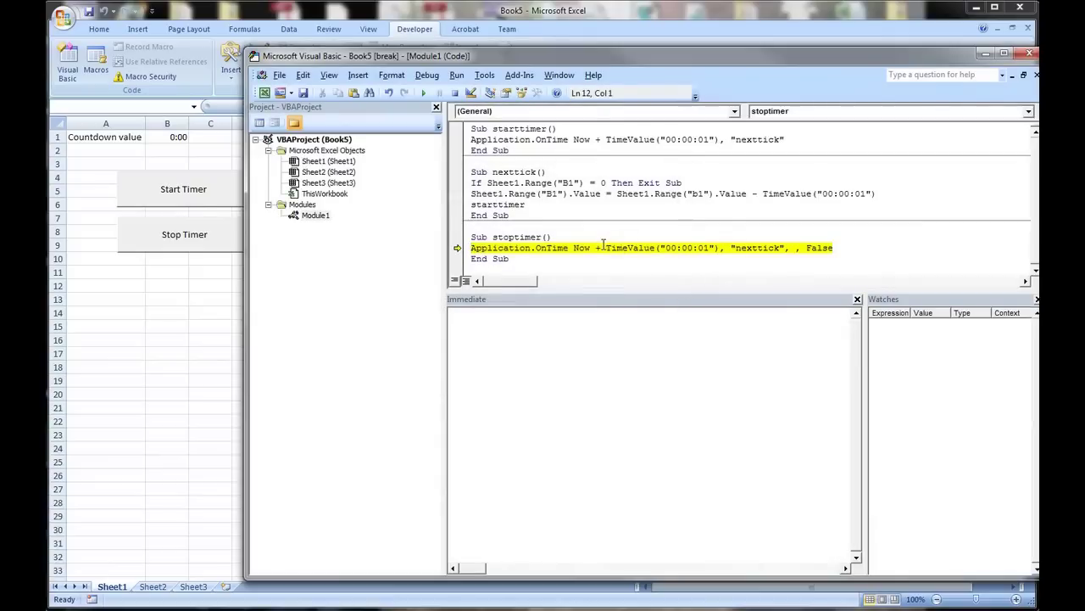
click(552, 237)
key(Return)
text(on)
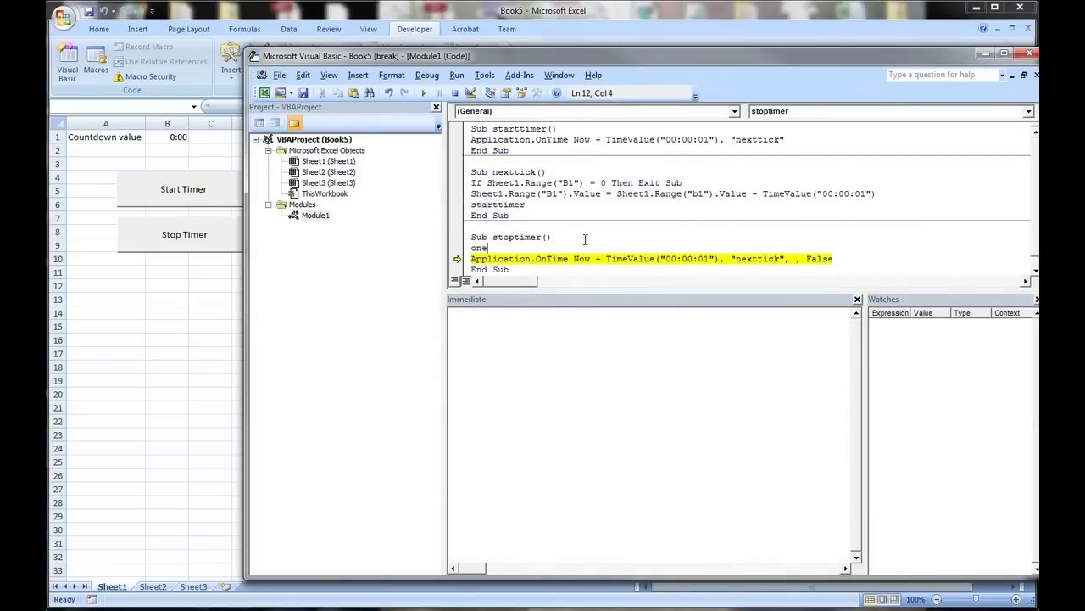
text(err)
text(r)
key(BackSpace)
text(or resu)
text(me ne)
key(Down)
key(Down)
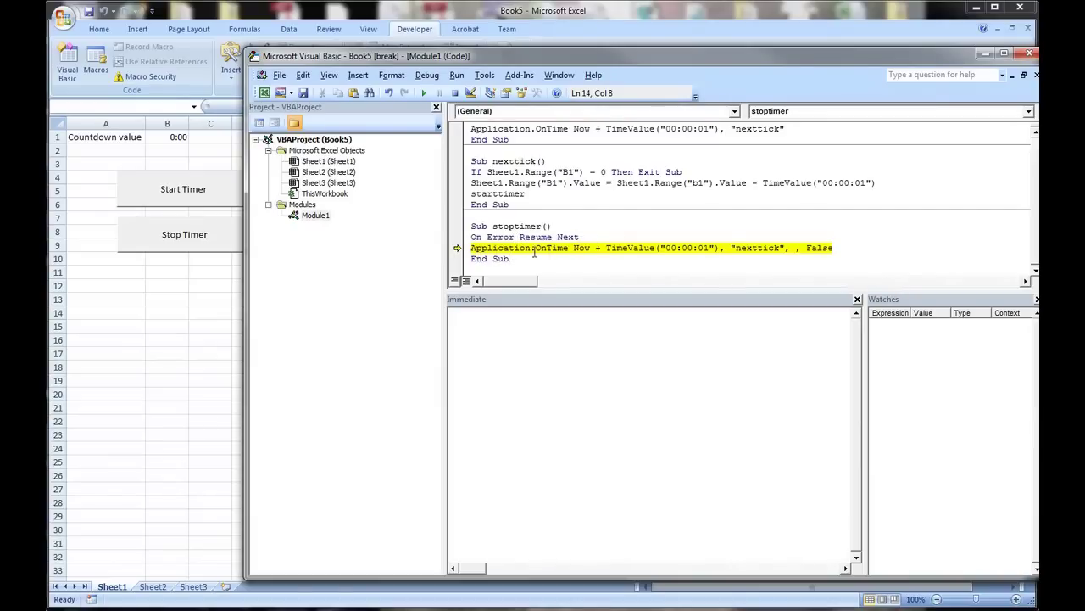
- Reset the paused macro and stop the timer again on the worksheet without error
click(454, 95)
click(132, 312)
click(210, 237)
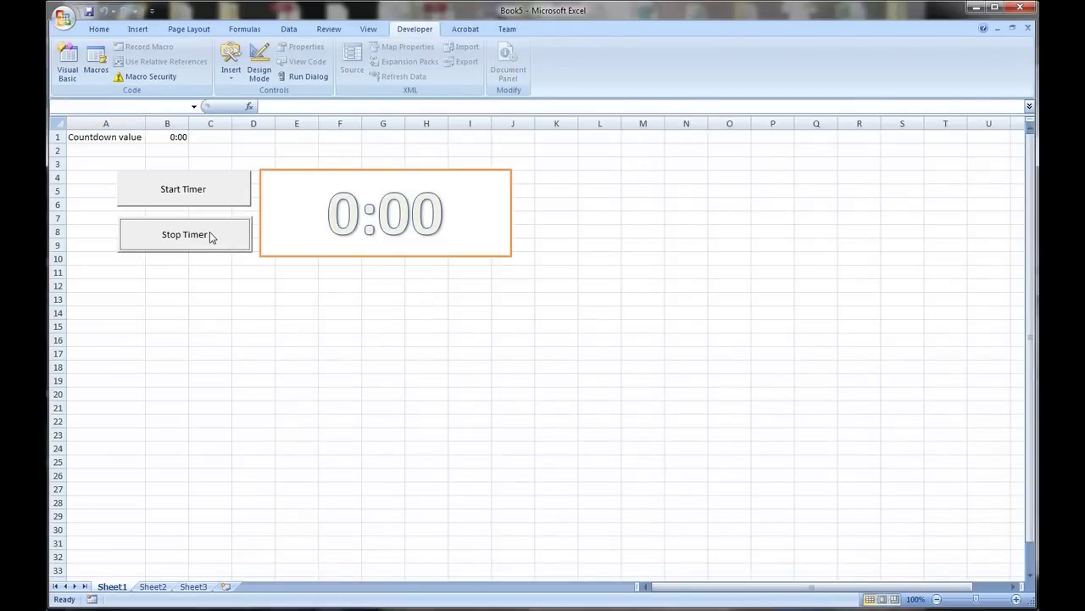
- Set the countdown value in B1 to 01:00
click(168, 138)
text(0:0:)
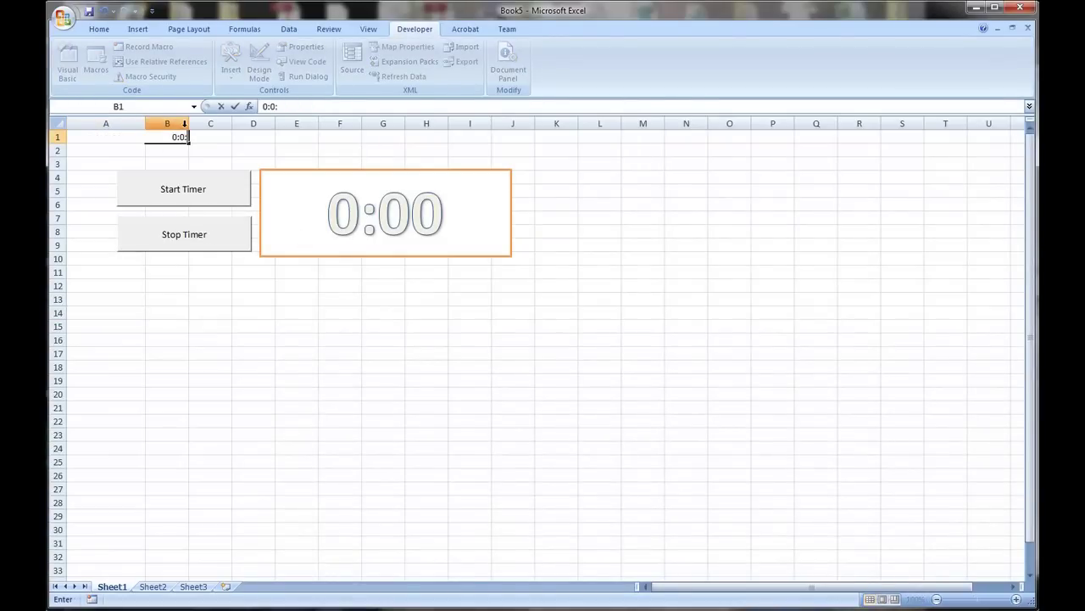
text(5)
key(BackSpace)
key(BackSpace)
key(BackSpace)
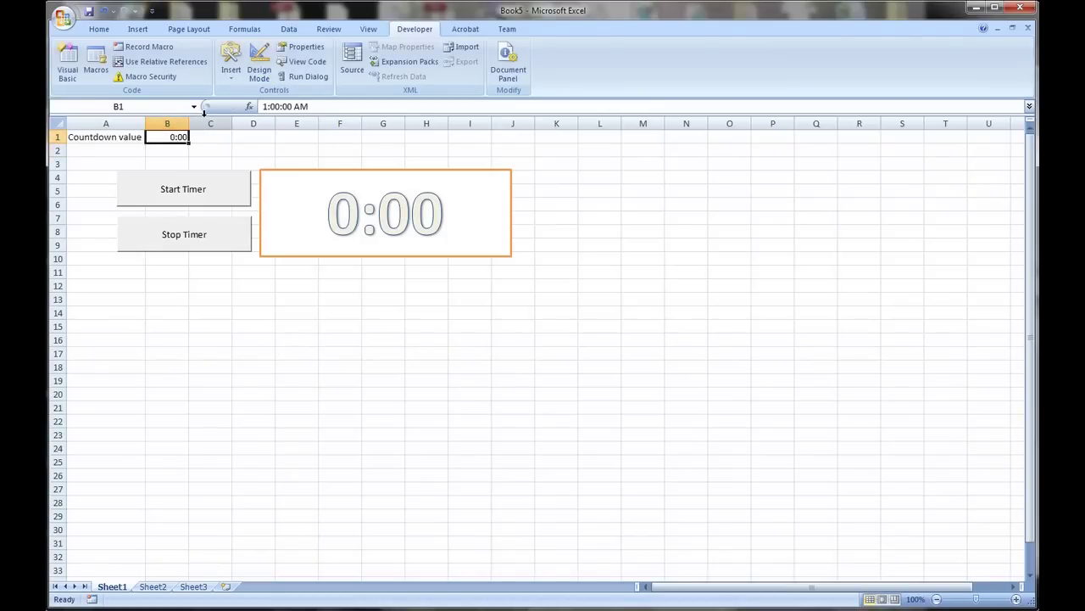
text(0)
text(1:0)
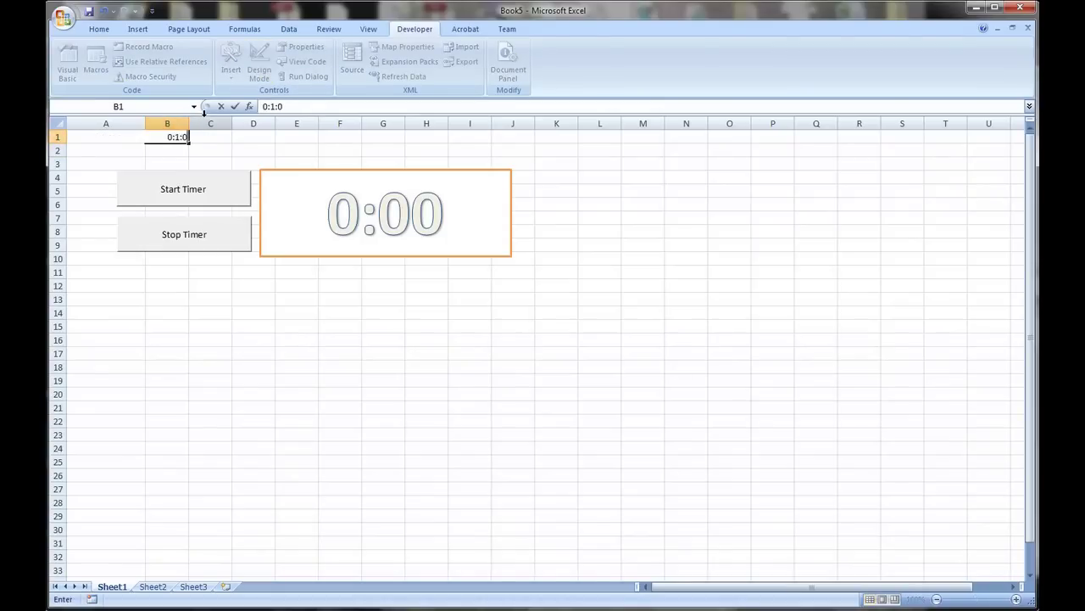
text(0)
key(Return)
- Start and stop the one-minute countdown twice, leaving it halted at 0:57
click(204, 184)
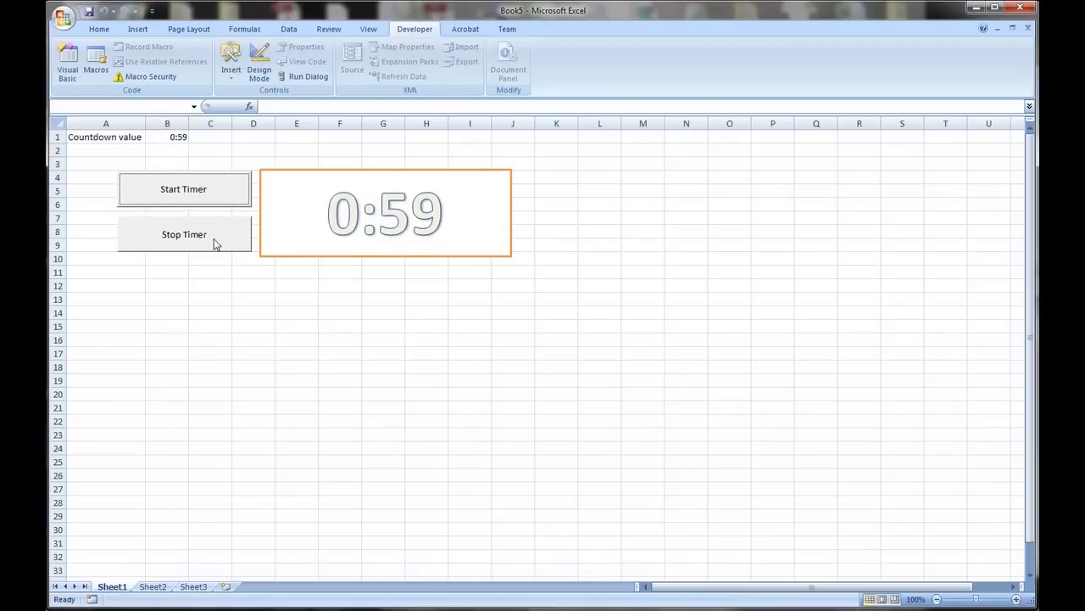
click(214, 239)
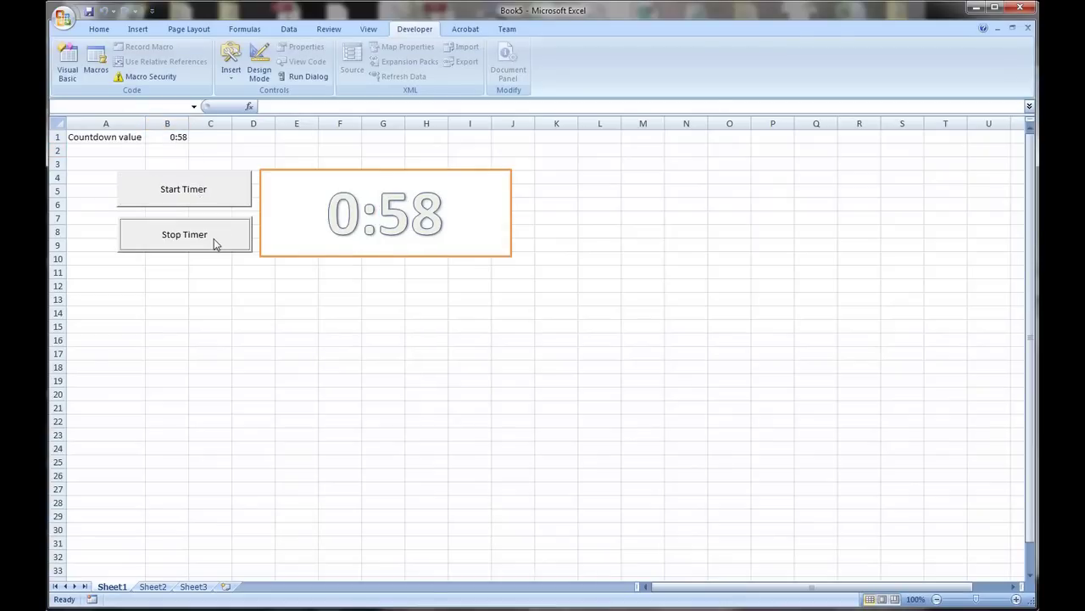
click(222, 197)
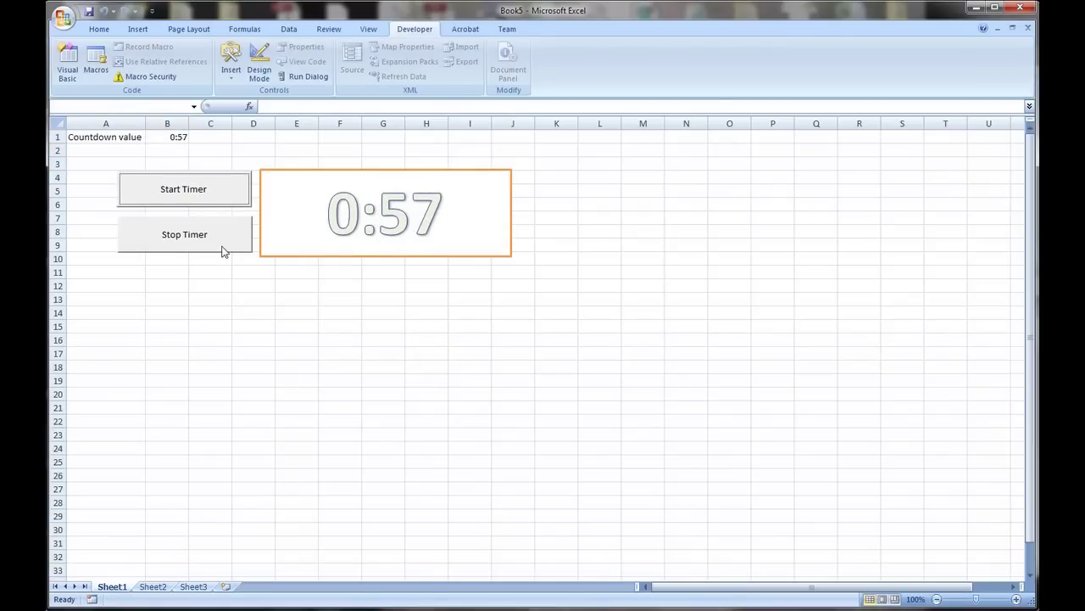
click(244, 247)
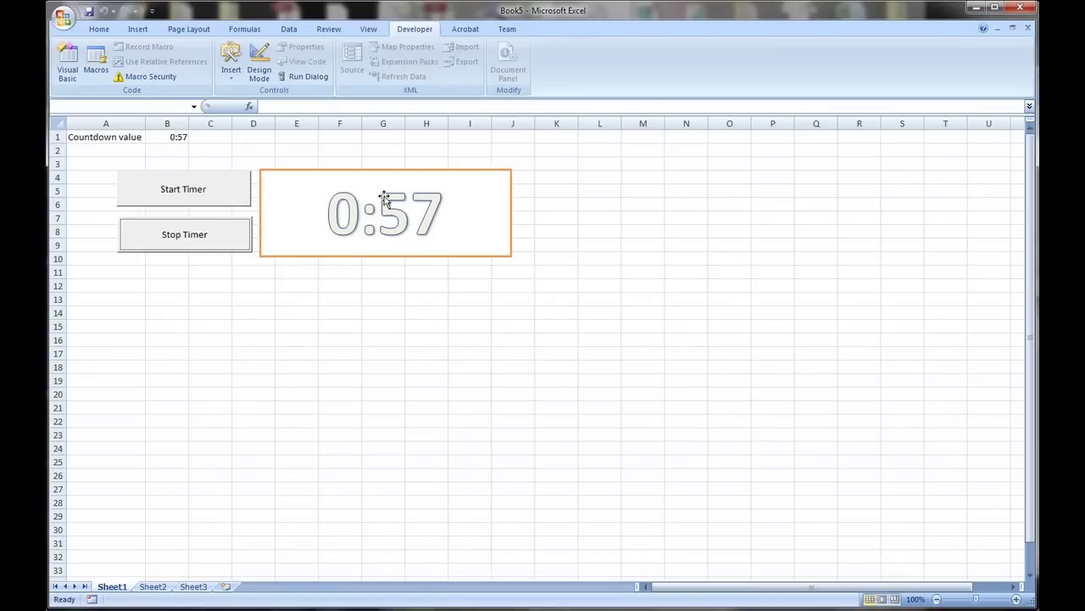
- In nexttick, add the line If Sheet1.Range("b1").Value <= TimeValue("00:00:10") Then
click(74, 71)
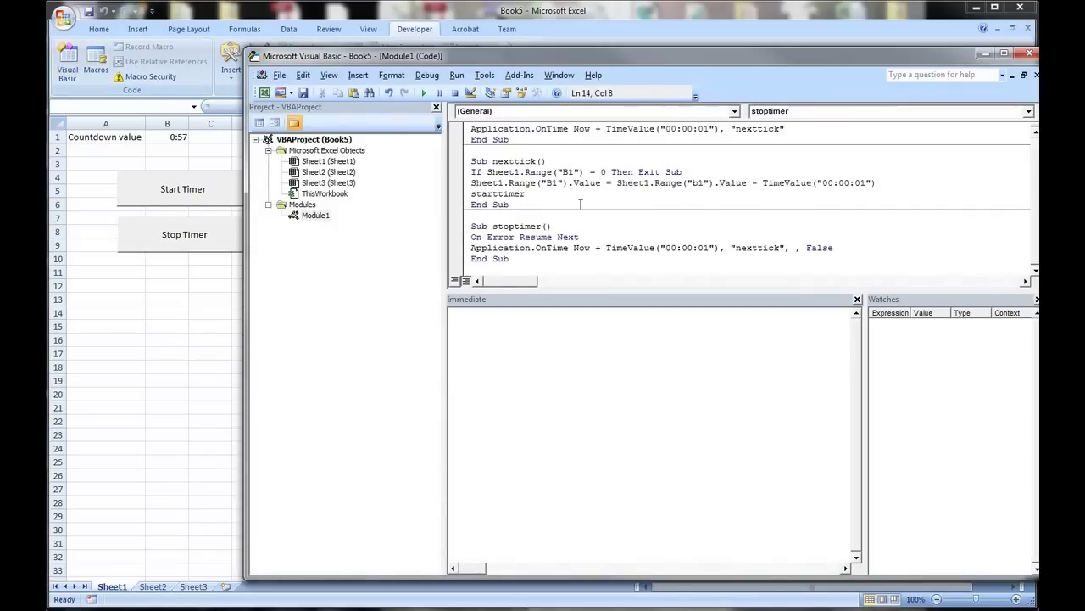
click(541, 161)
click(877, 182)
key(Return)
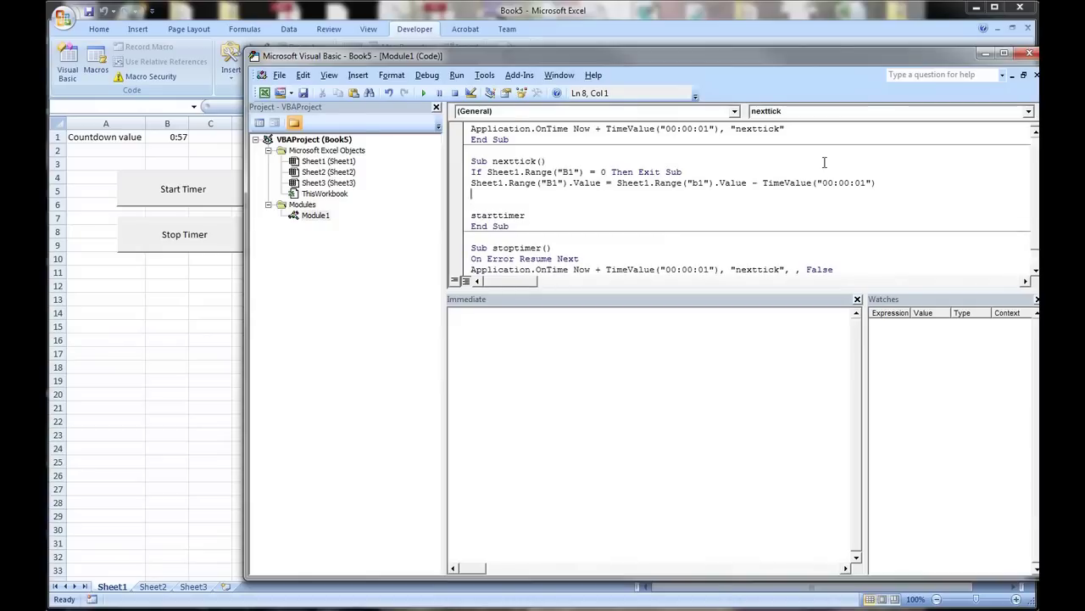
key(Return)
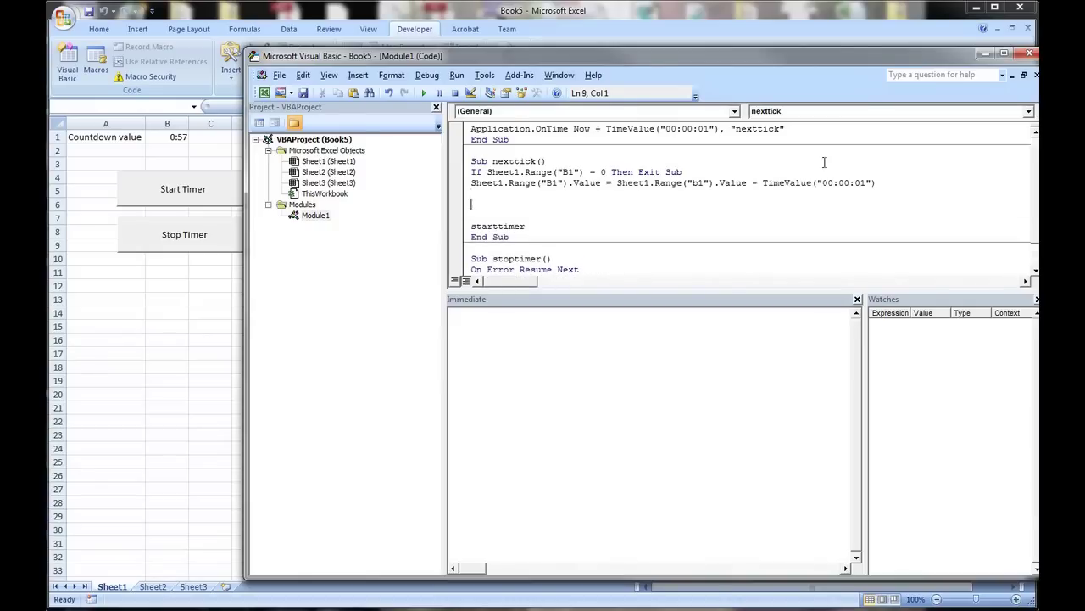
text(if she)
text(et1.range)
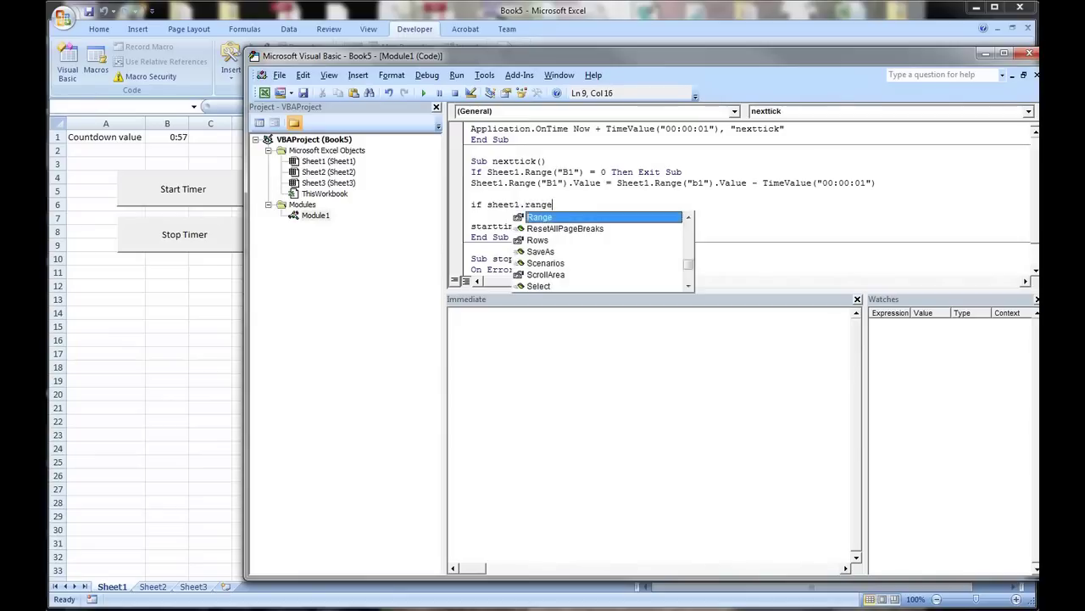
text(("b1"))
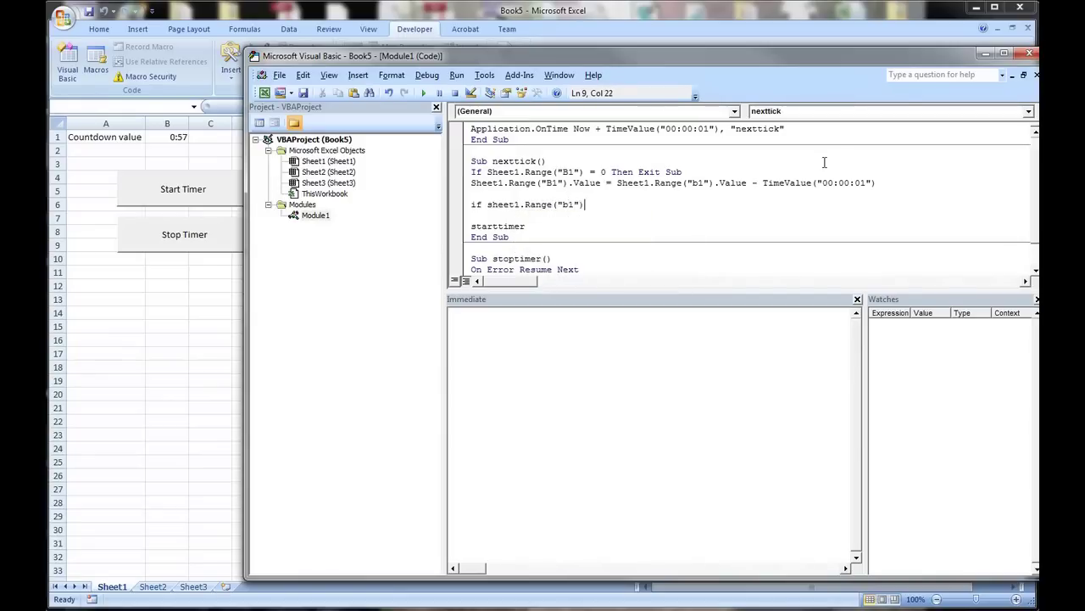
text(.Value)
text( <= time)
text(valu)
key(BackSpace)
key(BackSpace)
key(BackSpace)
key(BackSpace)
text(v)
text(lue <= TimeValue("0)
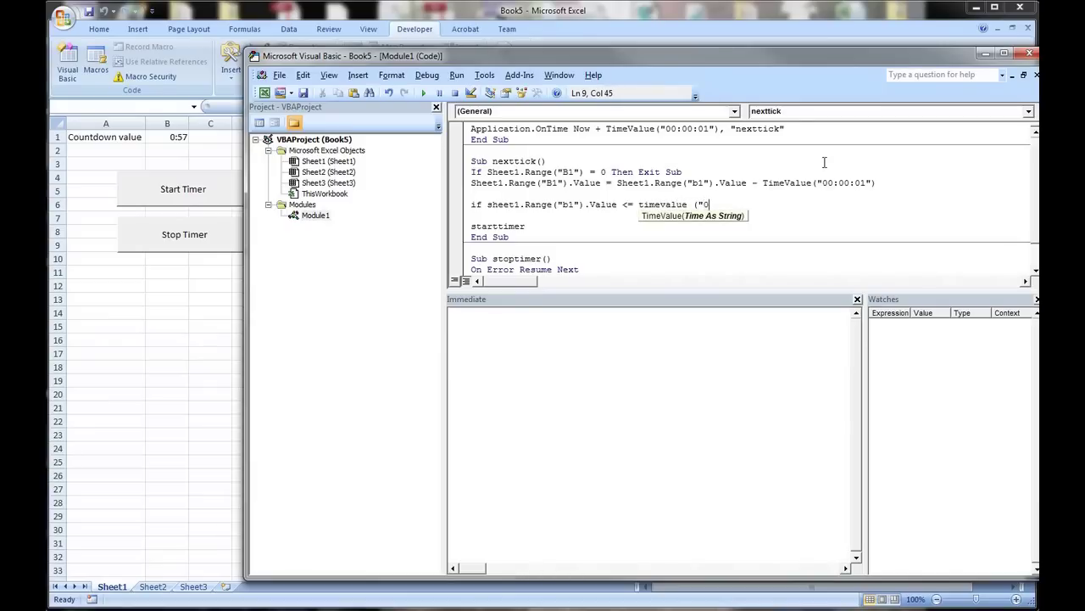
text(0:00:)
text(10") Then)
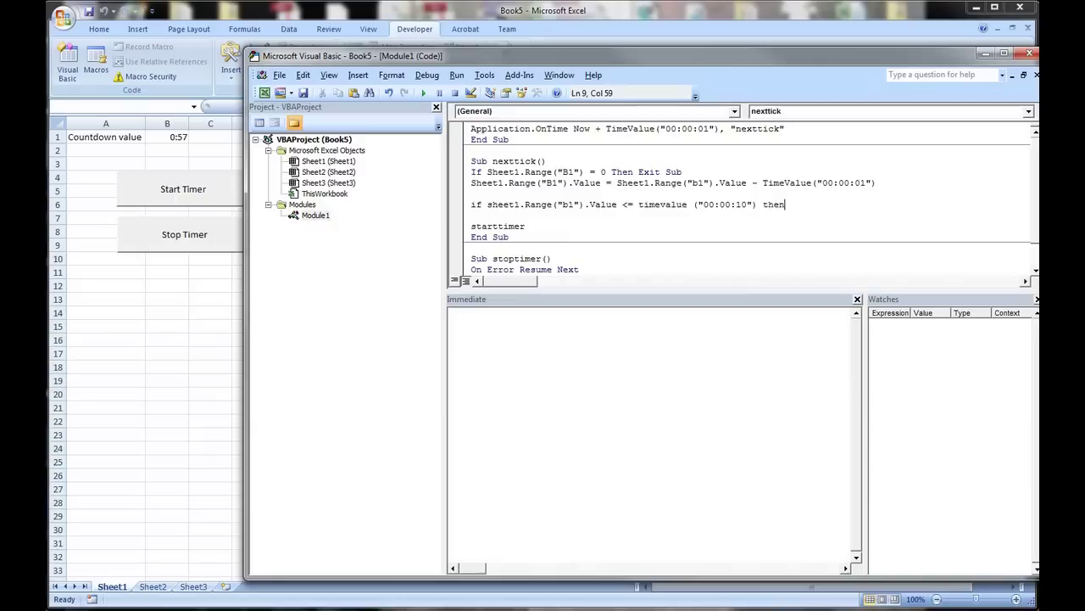
key(Return)
- Inside the If, set Sheet1.Shapes("TextBox 1").Fill.ForeColor.RGB = RGB(255,0,0)
key(Tab)
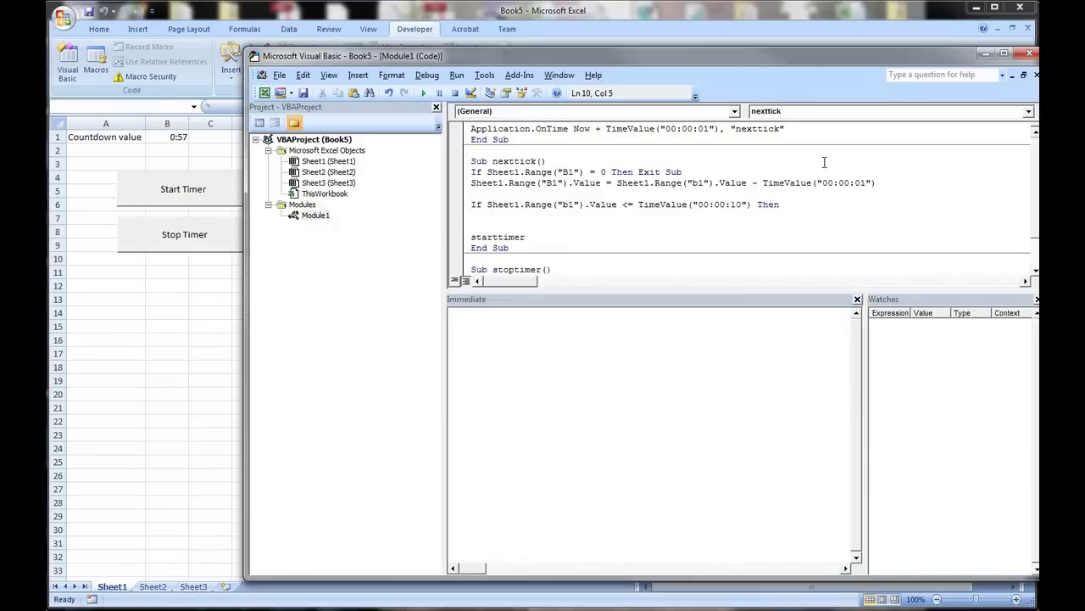
text(sheet1)
text(.)
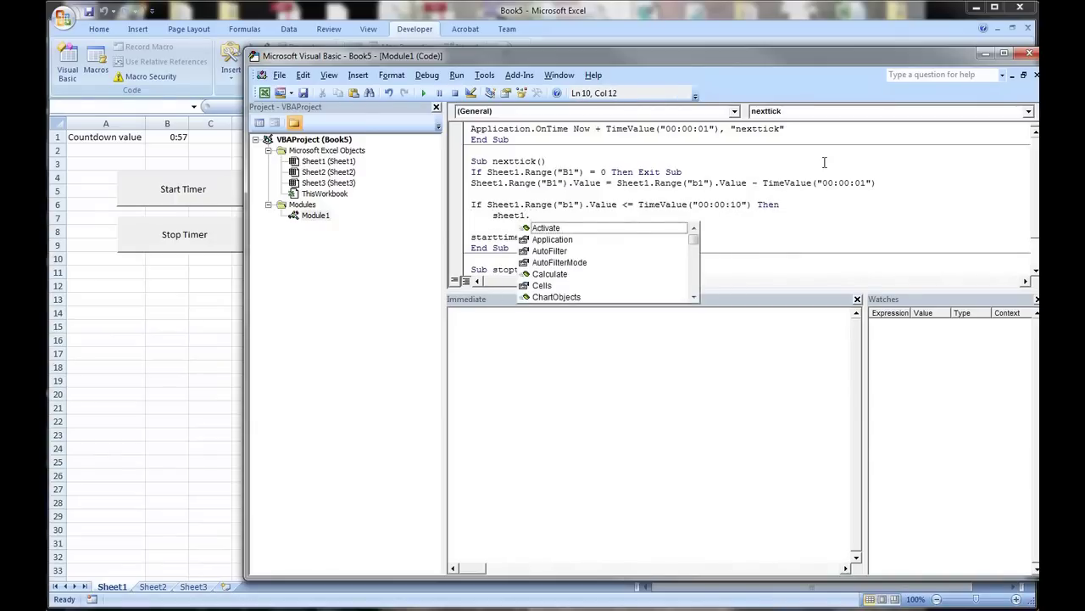
text(shapes)
key(Tab)
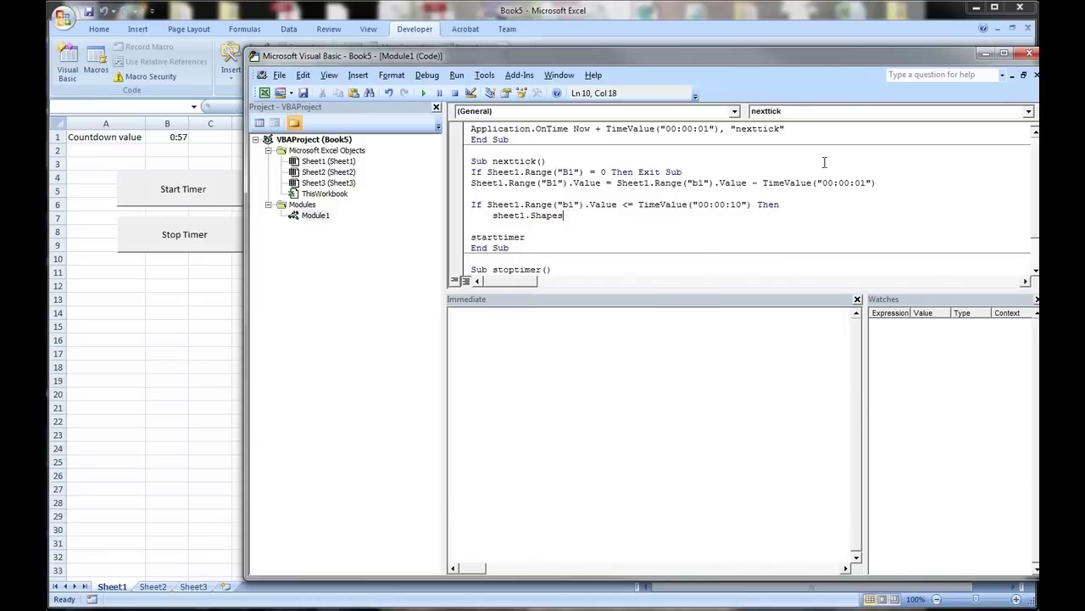
text((Text)
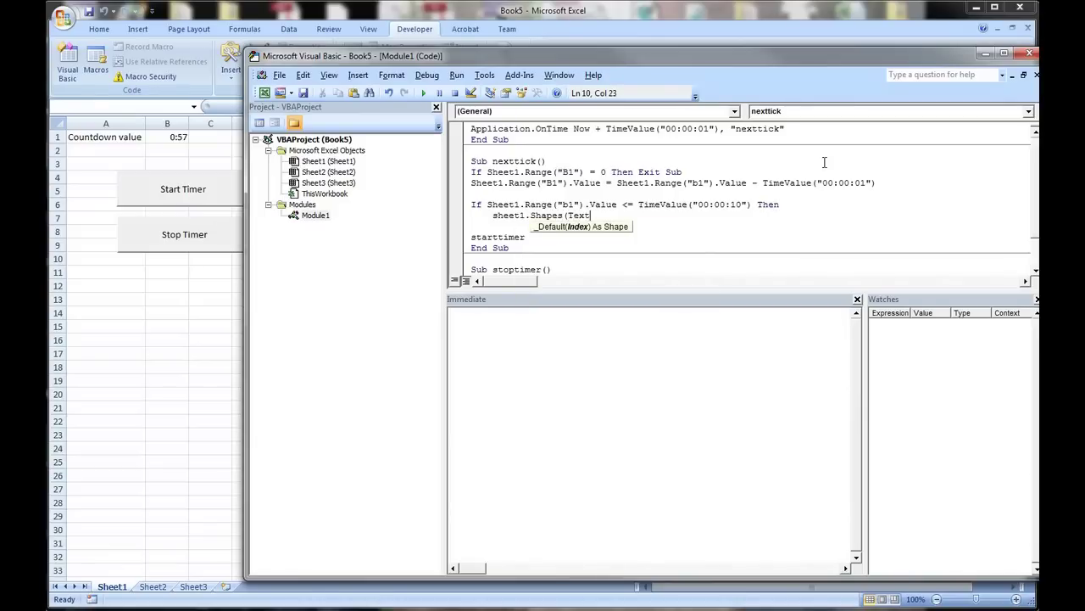
text(Box 1")
key(Left)
key(Left)
key(Left)
text(")
key(BackSpace)
text(")
key(Right)
key(Escape)
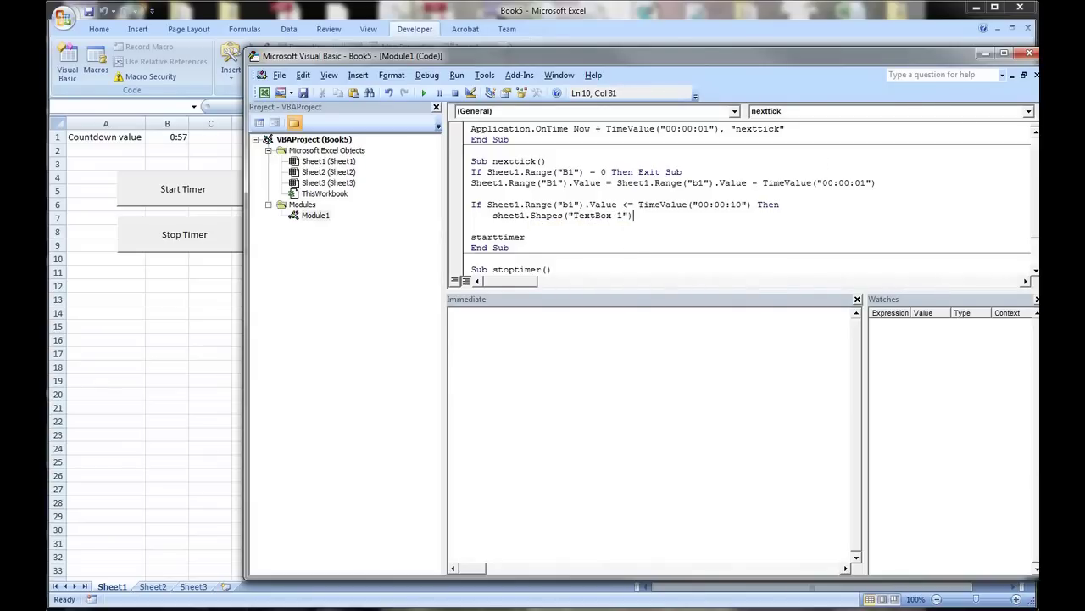
text(.)
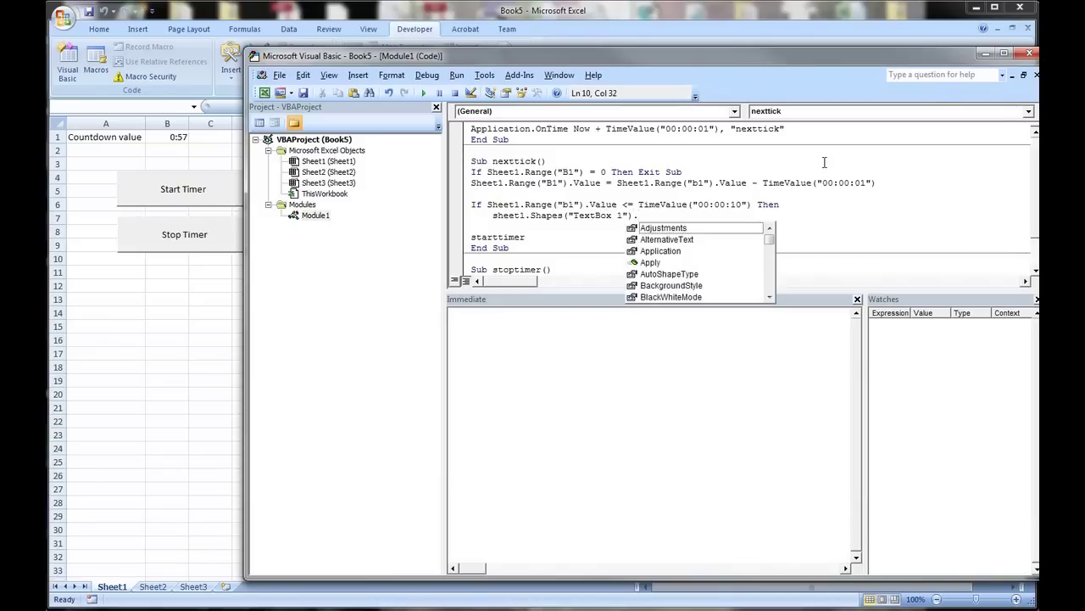
text(Fill.)
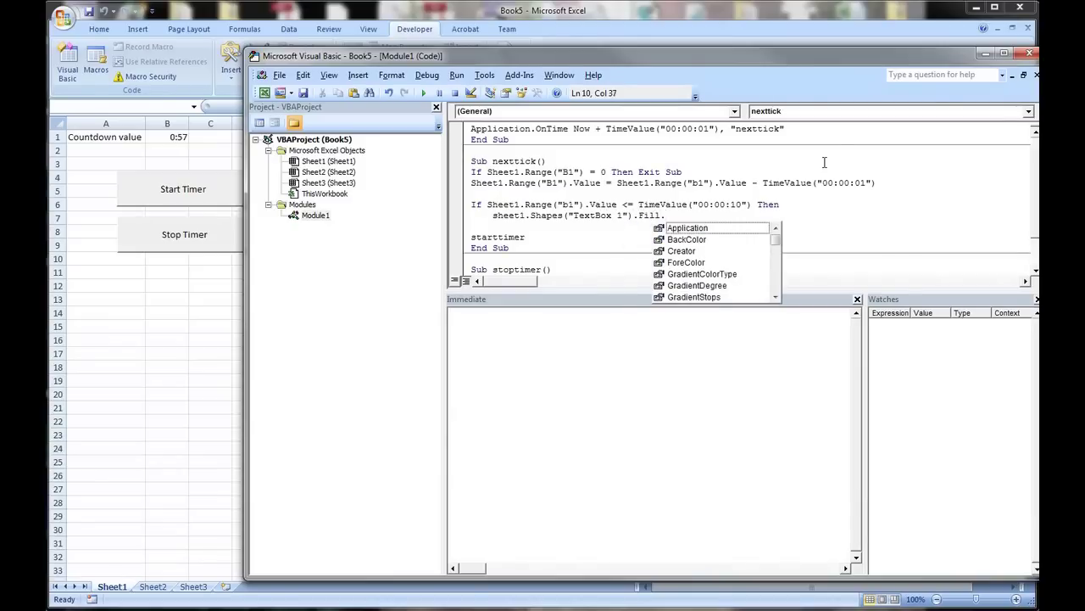
text(ForeColor)
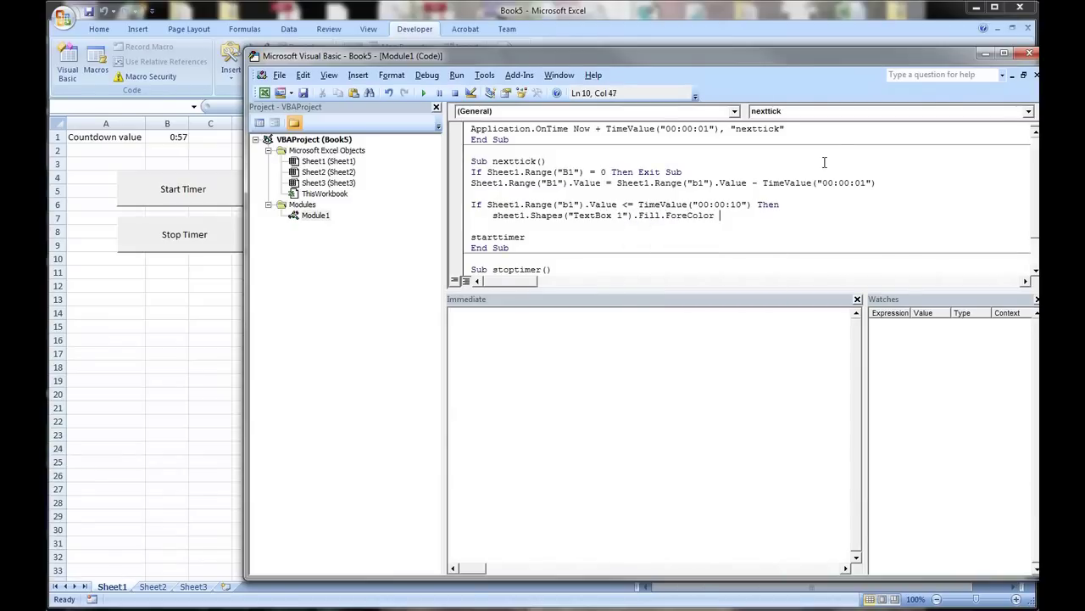
key(BackSpace)
text(.rgb )
text(= )
text(RGB)
text(()
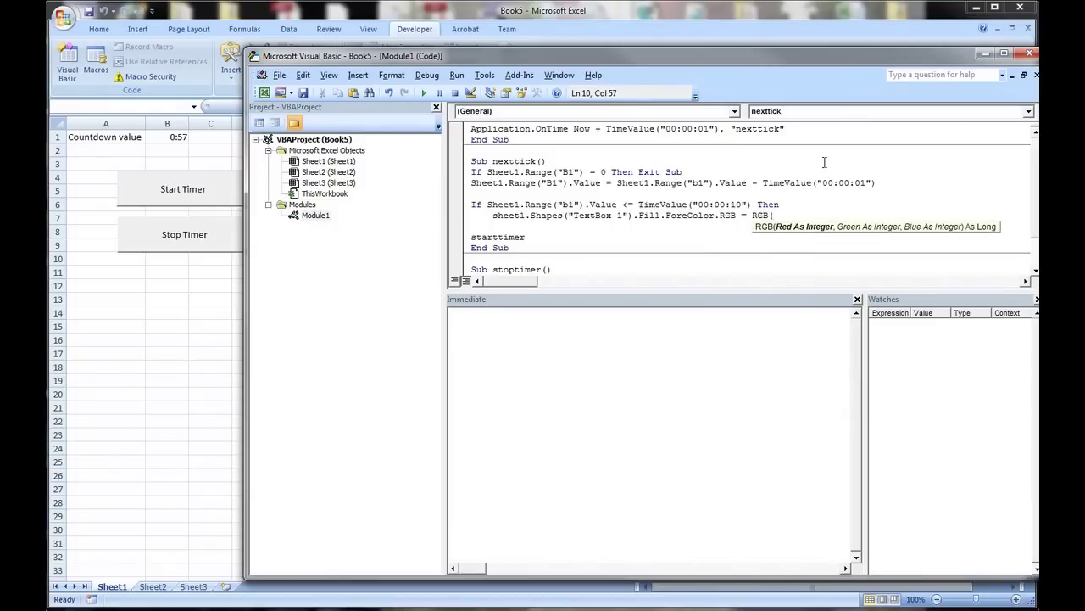
text(255)
text(,)
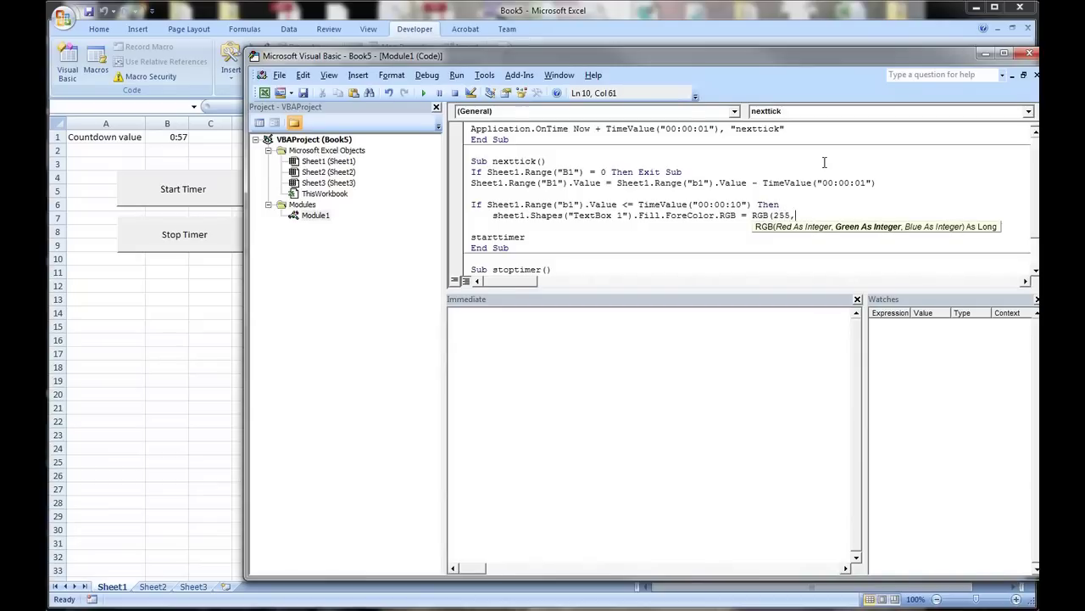
text(0,0)
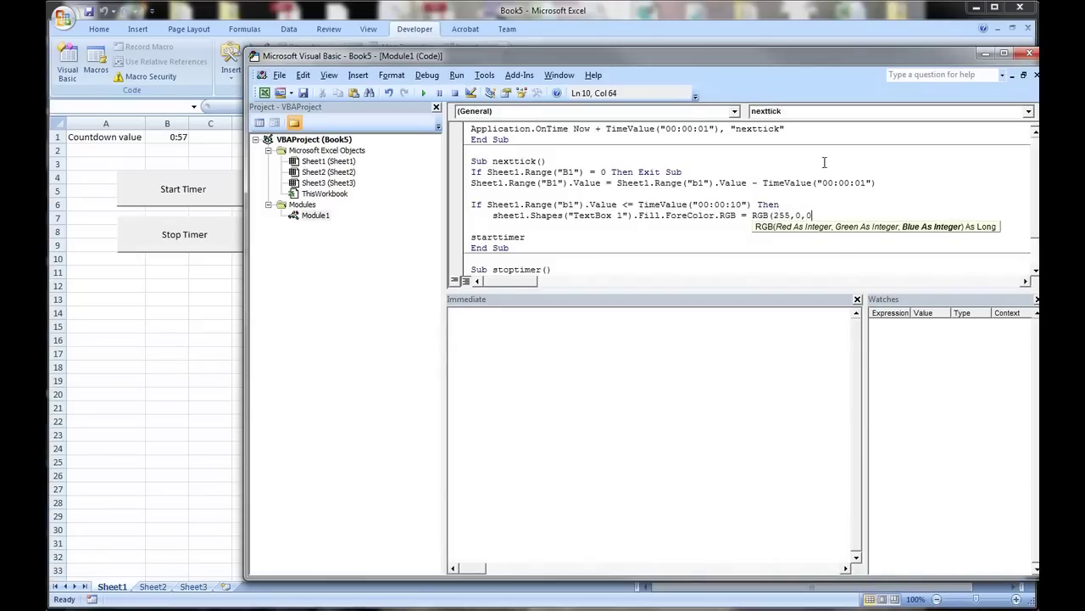
text())
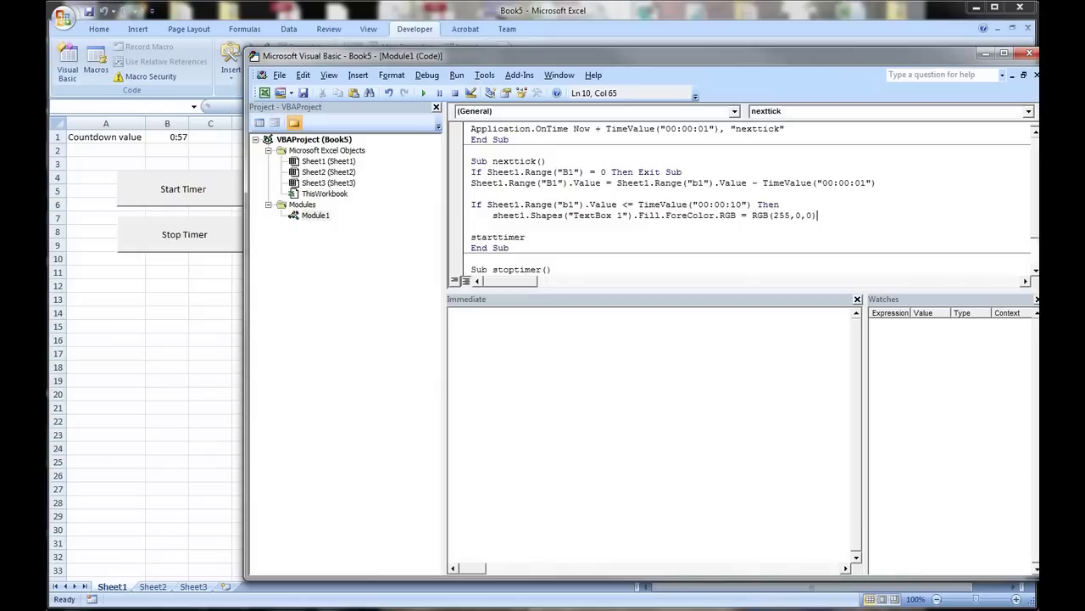
key(Return)
key(BackSpace)
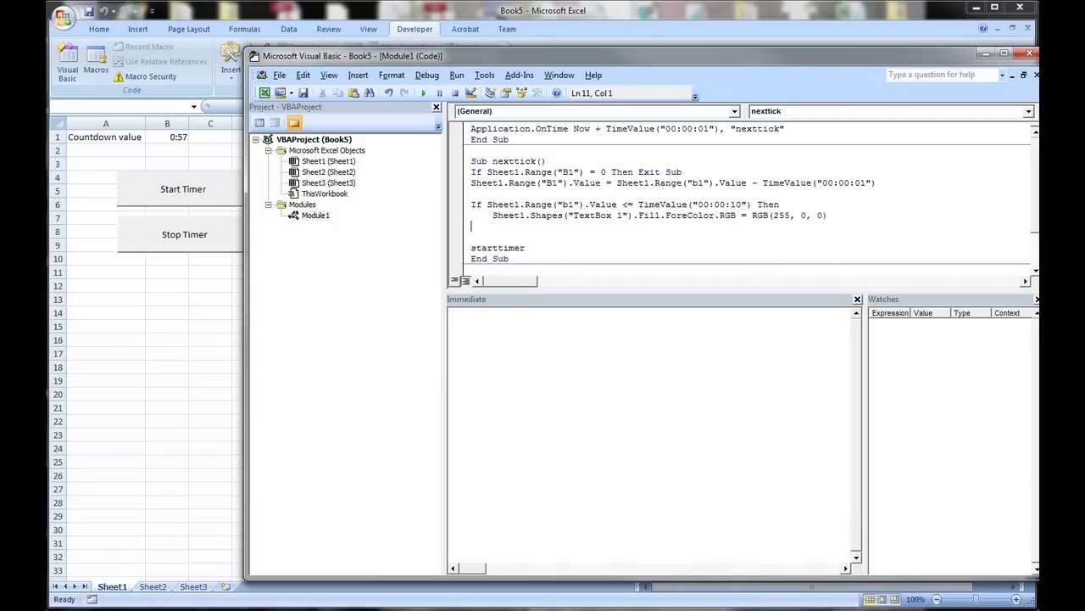
- Add an Else line and copy the red fill statement beneath it
text(Else)
key(Return)
drag(833, 226, 567, 215)
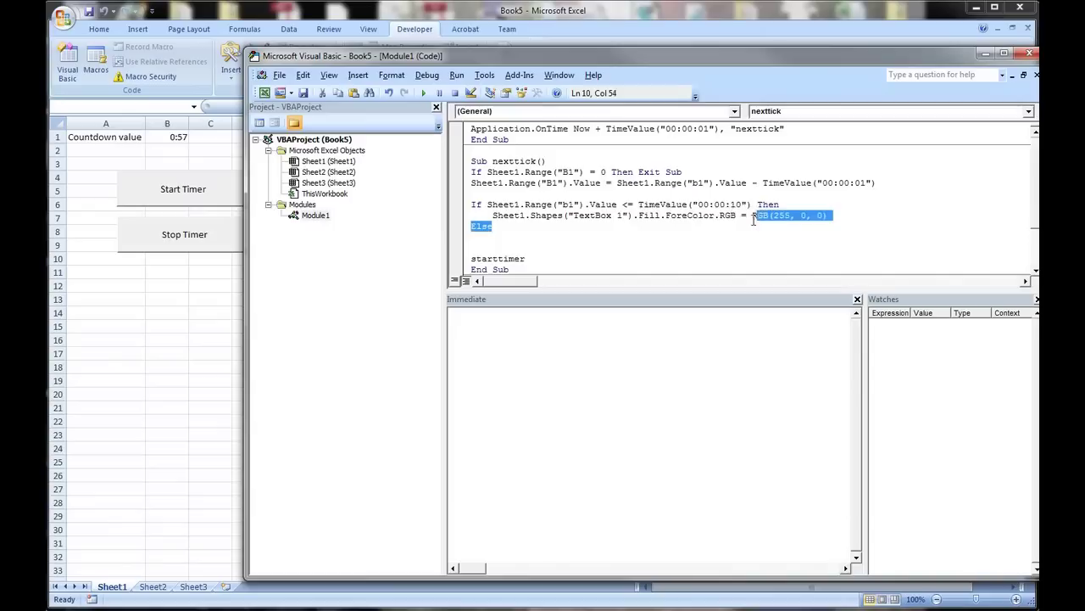
click(510, 216)
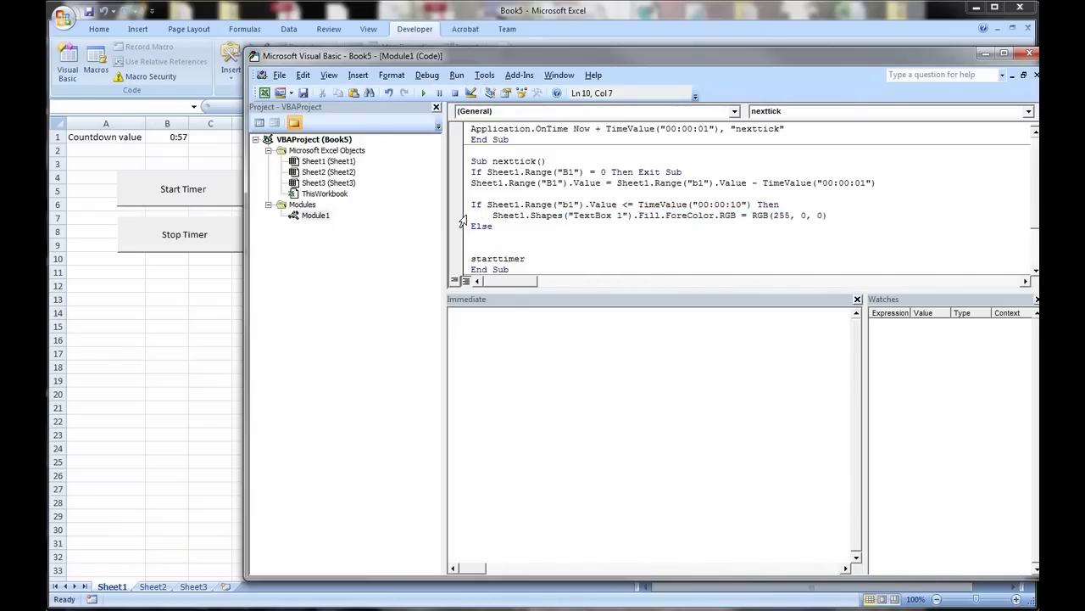
click(463, 216)
key(ctrl+c)
click(475, 237)
key(ctrl+v)
- Change the copied fill to RGB(255,255,255) and close the block with End If
double_click(801, 237)
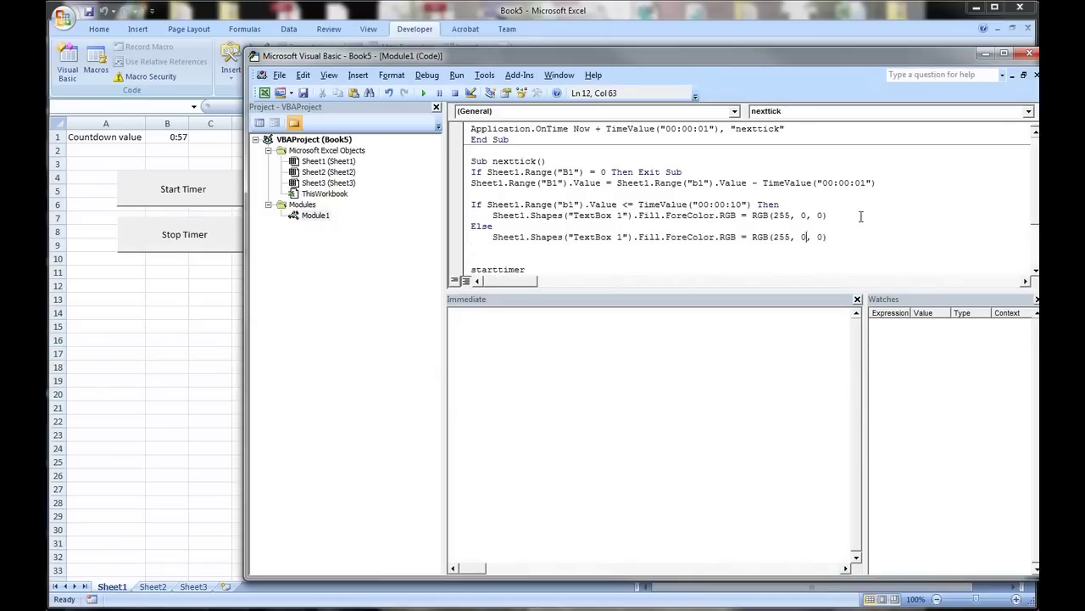
text(255)
double_click(832, 237)
text(255)
key(Up)
key(Down)
key(Down)
text(end if)
click(744, 205)
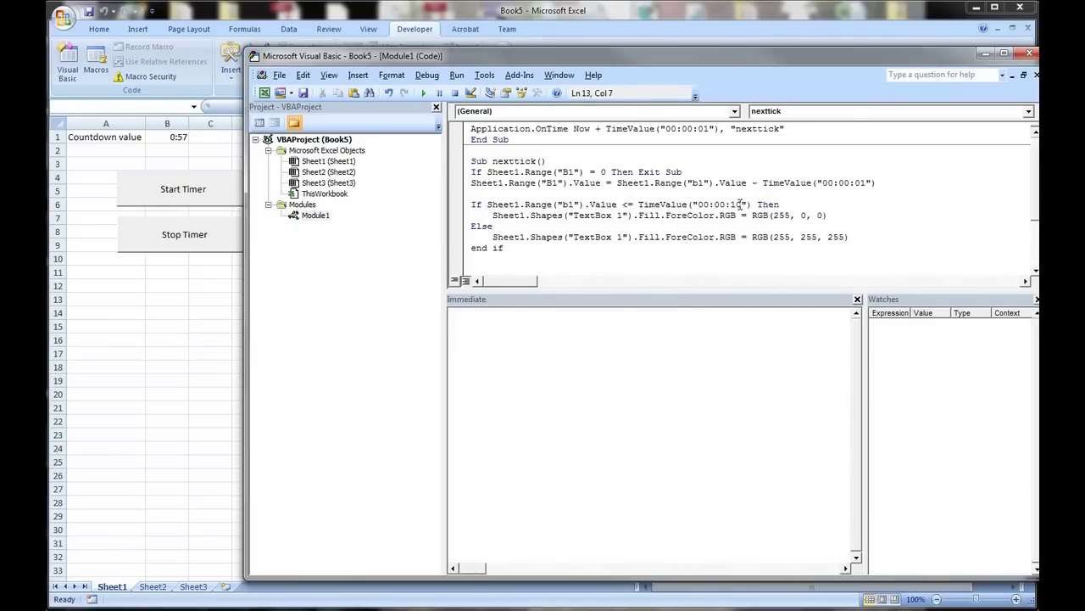
- Stop the running timer, reset B1 to 0:15 and start the countdown again
click(199, 274)
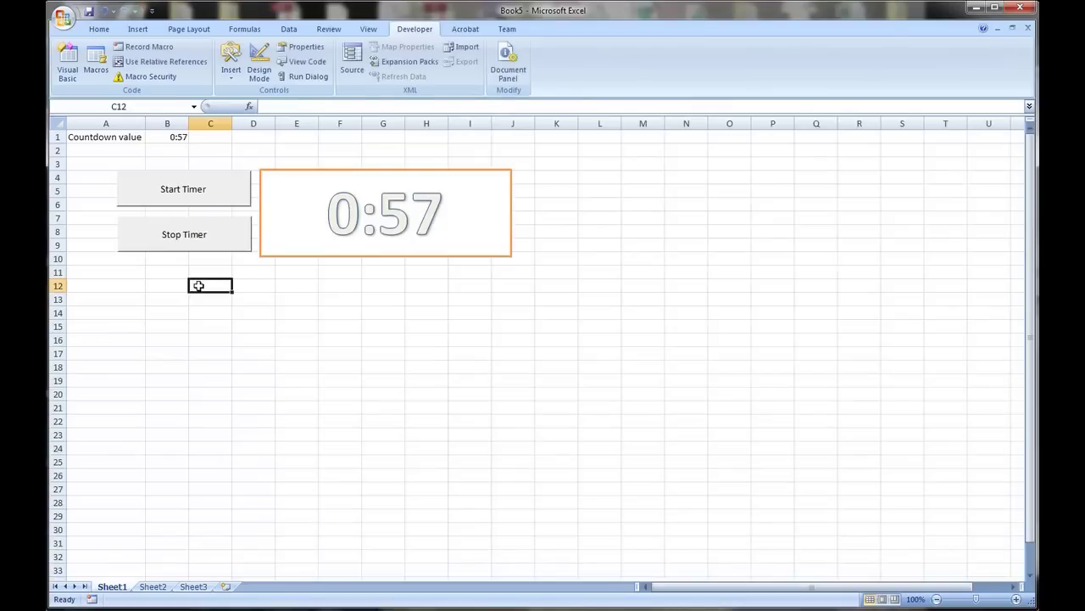
click(205, 194)
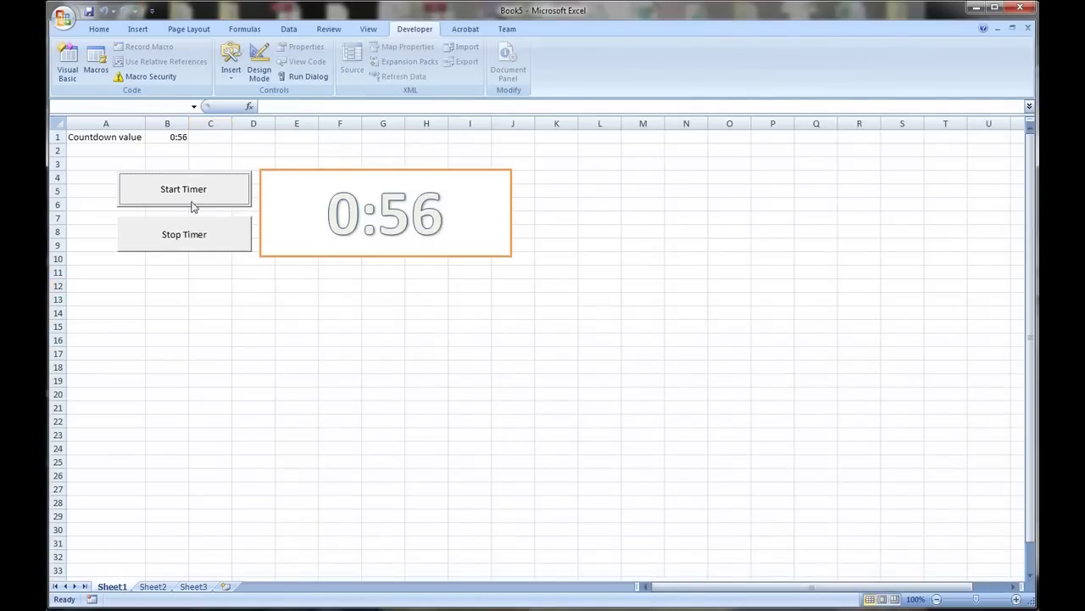
click(179, 229)
click(174, 136)
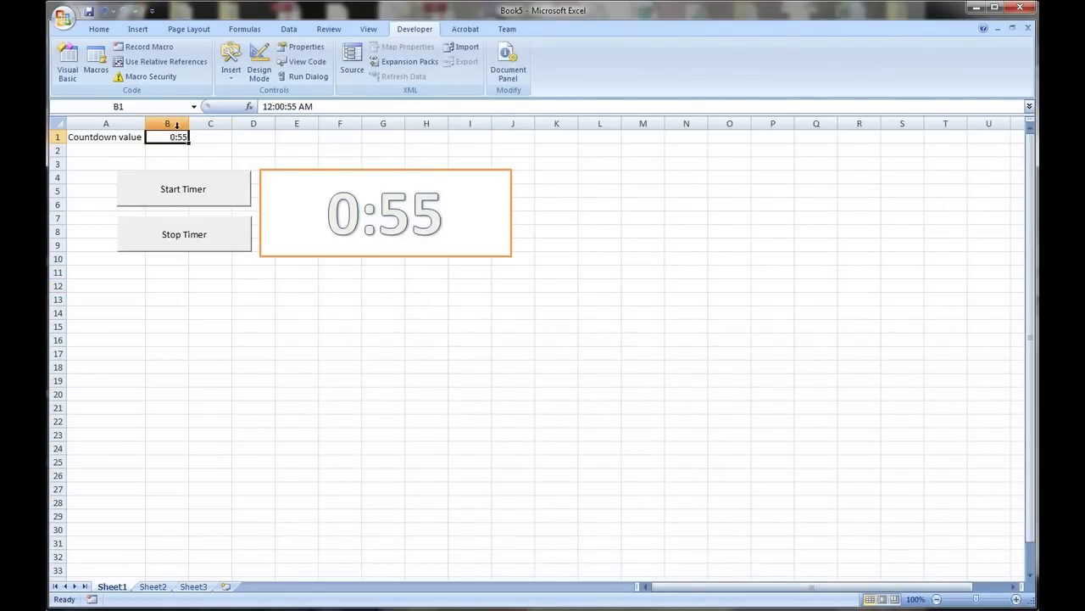
text(0:15)
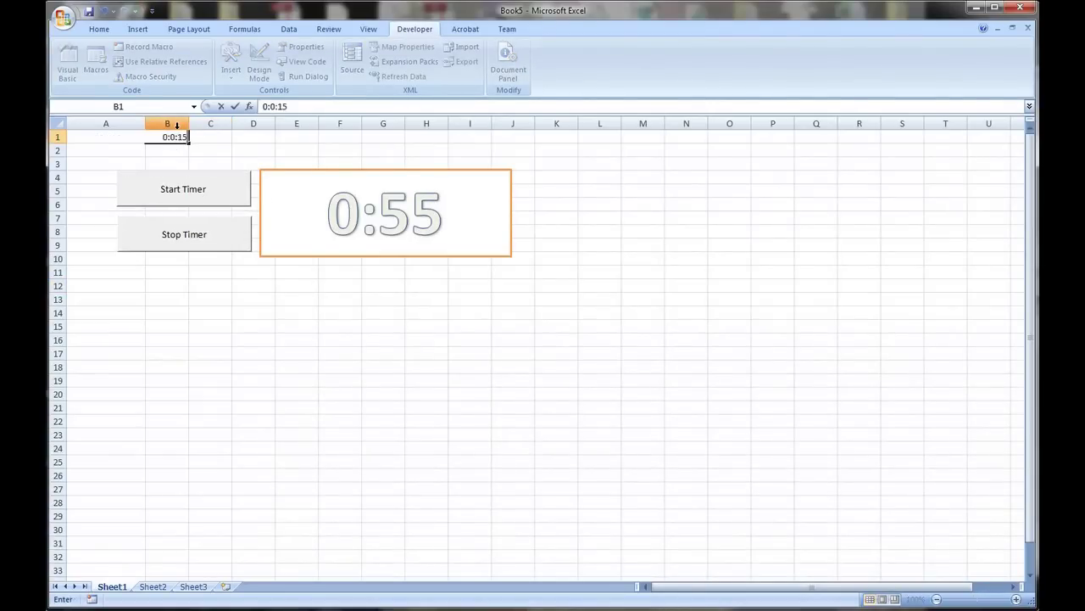
key(Return)
click(213, 187)
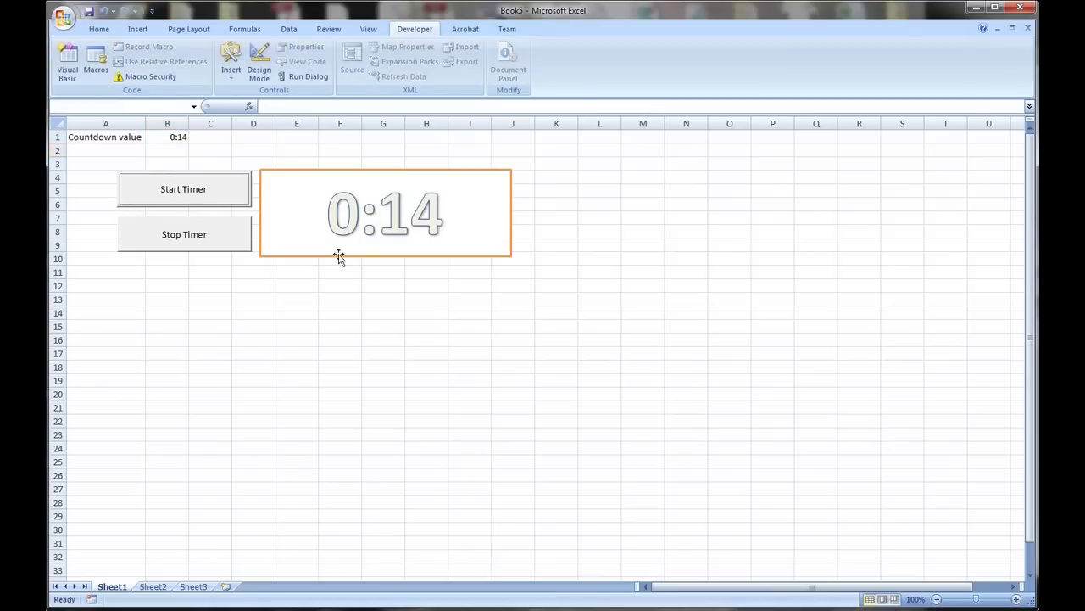